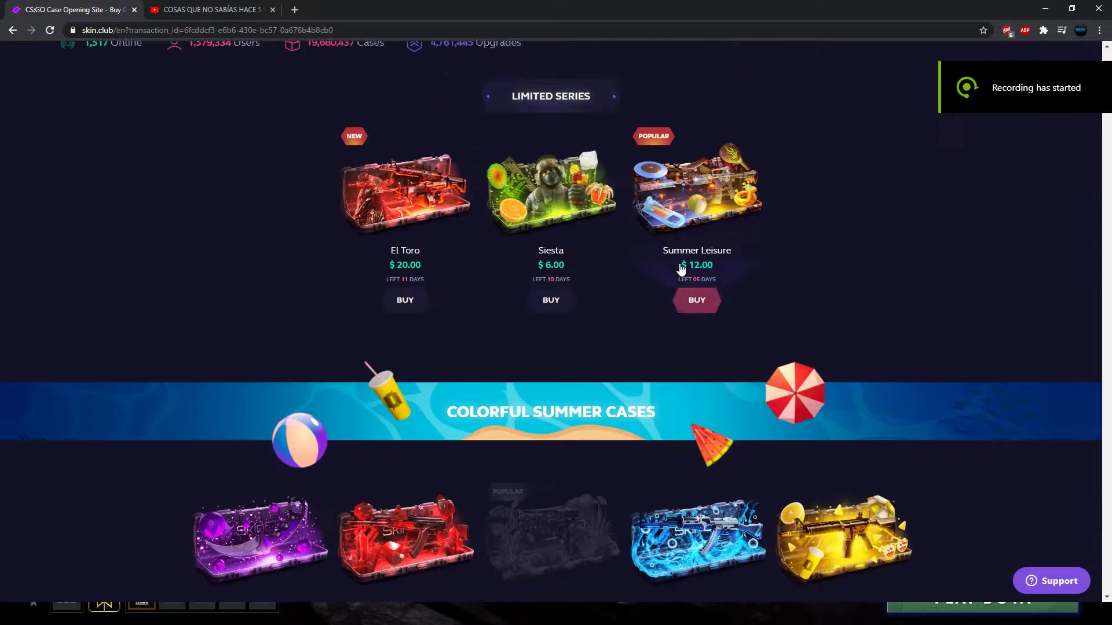
scroll(681, 270, up, 2)
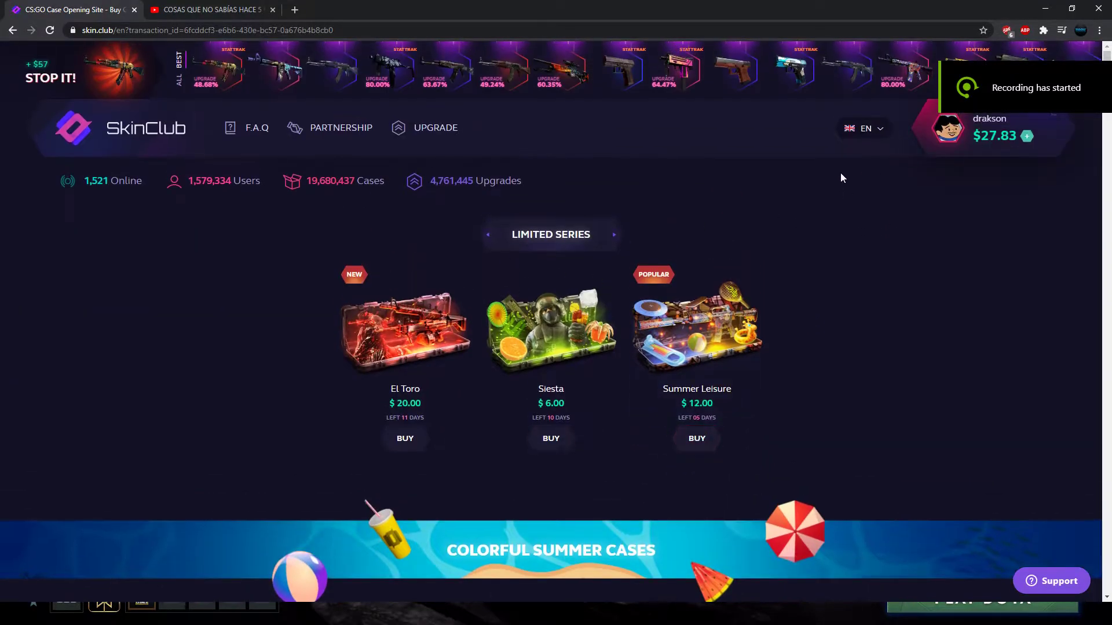
Step: Dismiss the add-funds dialog and buy the $7 Covert case
click(1026, 136)
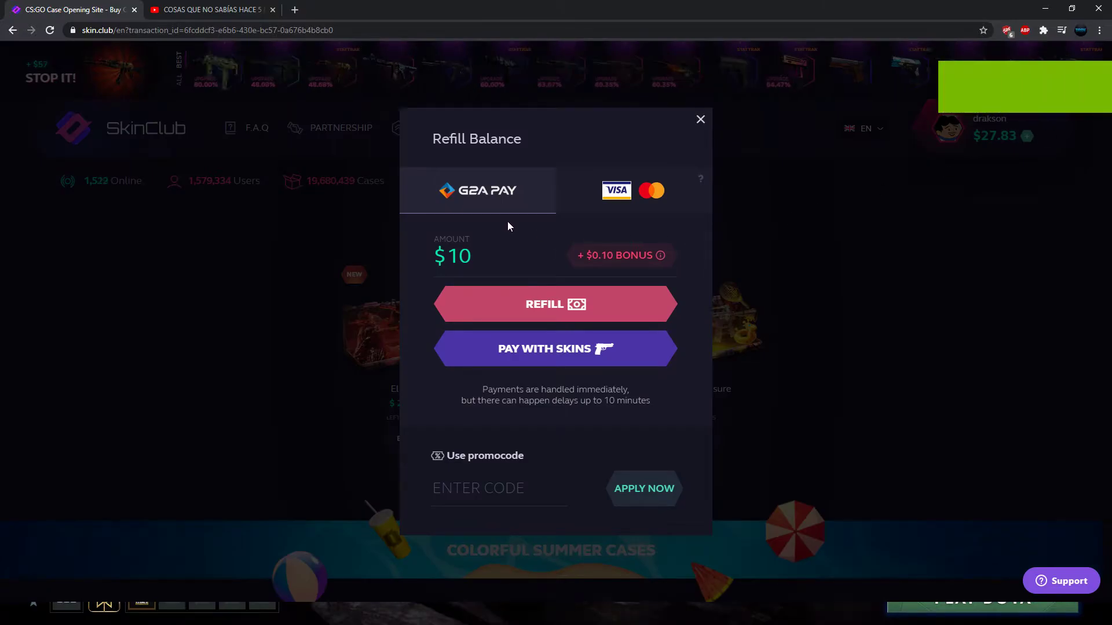
click(700, 120)
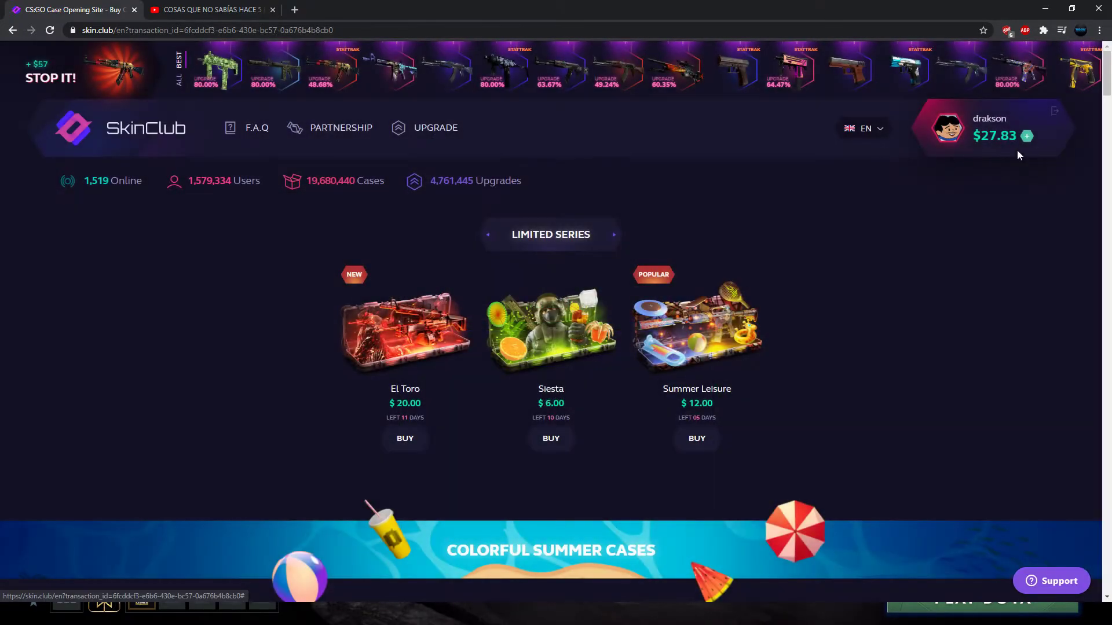
scroll(539, 256, down, 5)
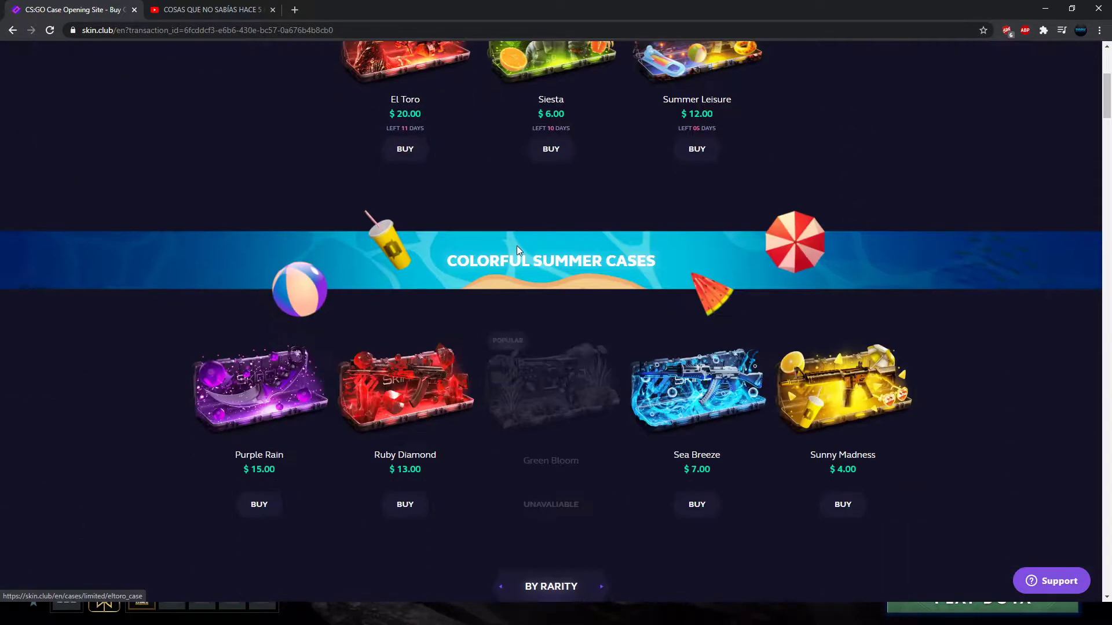
scroll(539, 256, up, 2)
scroll(551, 257, up, 3)
scroll(656, 255, down, 3)
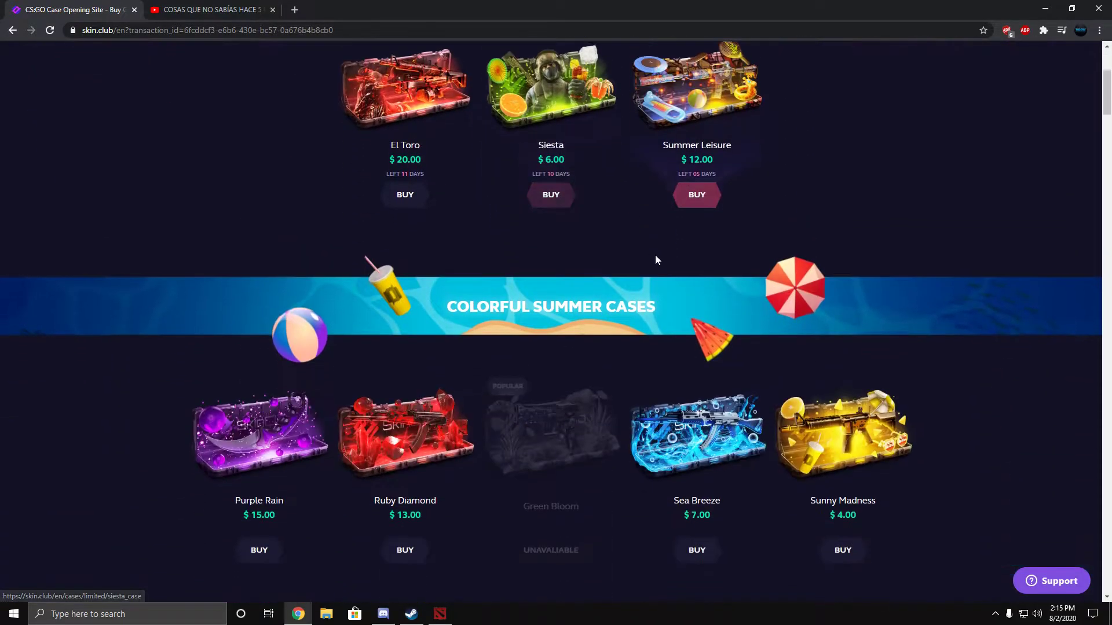
scroll(697, 252, down, 2)
scroll(702, 260, down, 3)
scroll(702, 259, up, 1)
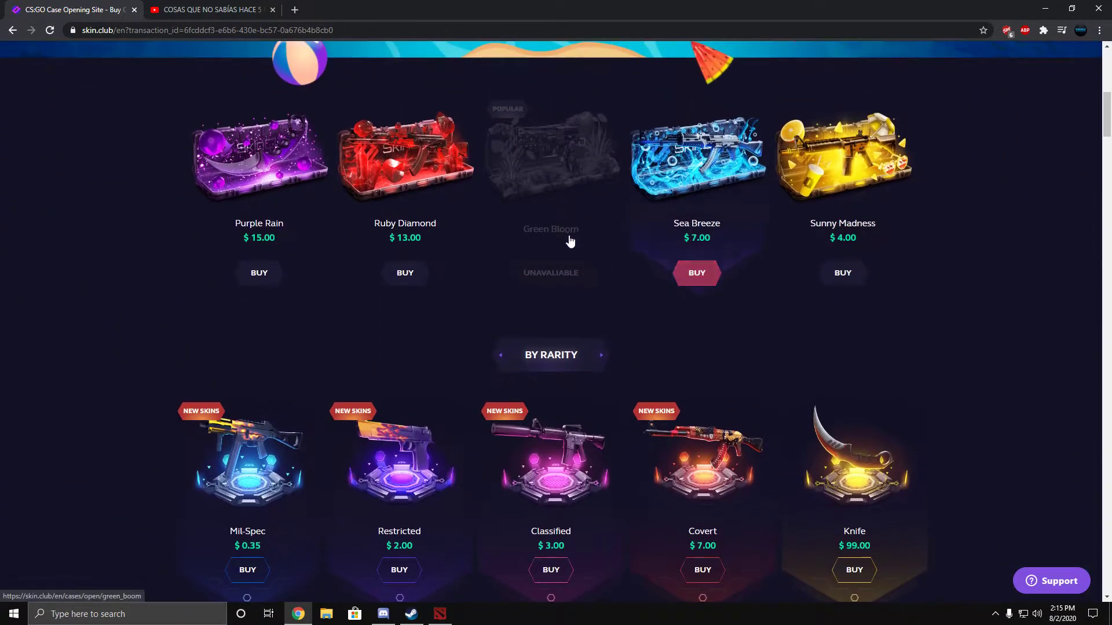
scroll(408, 243, down, 1)
scroll(574, 254, down, 3)
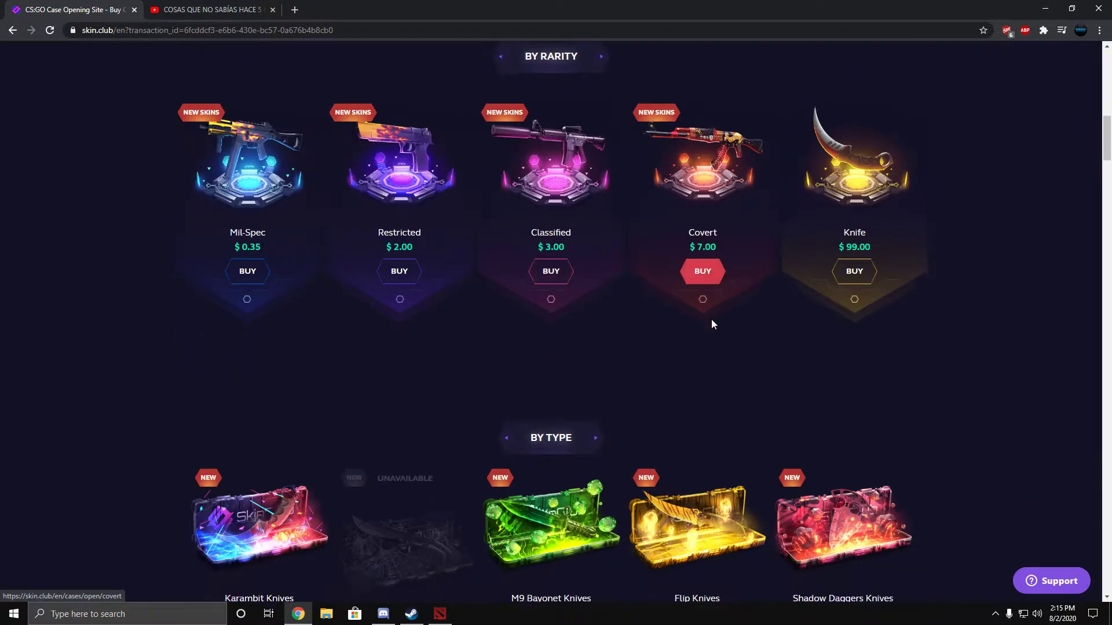
scroll(711, 319, down, 1)
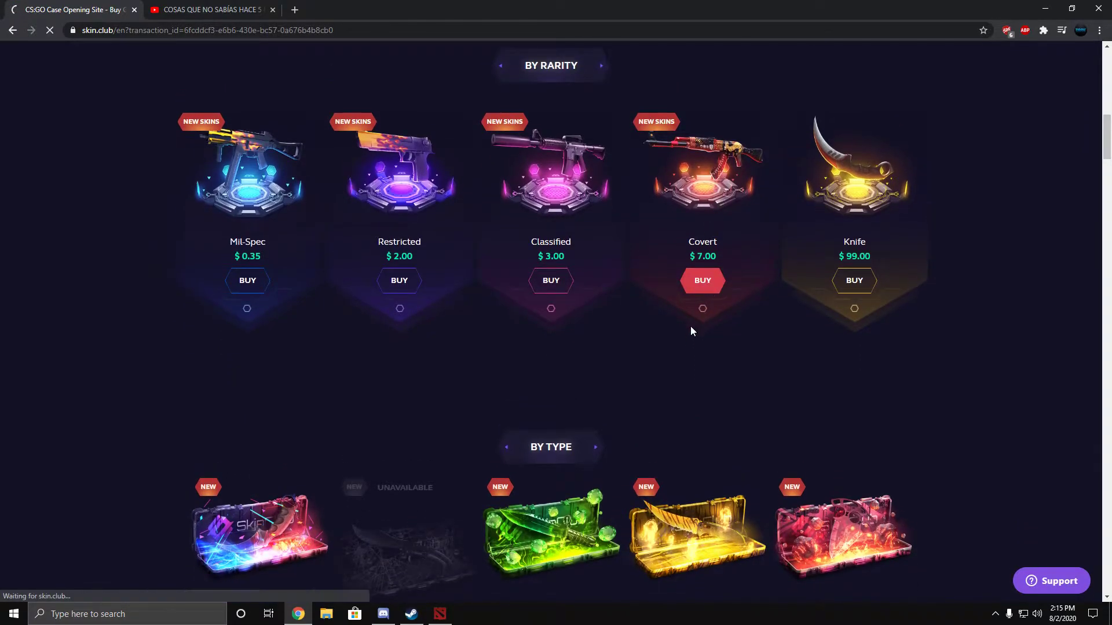
click(485, 410)
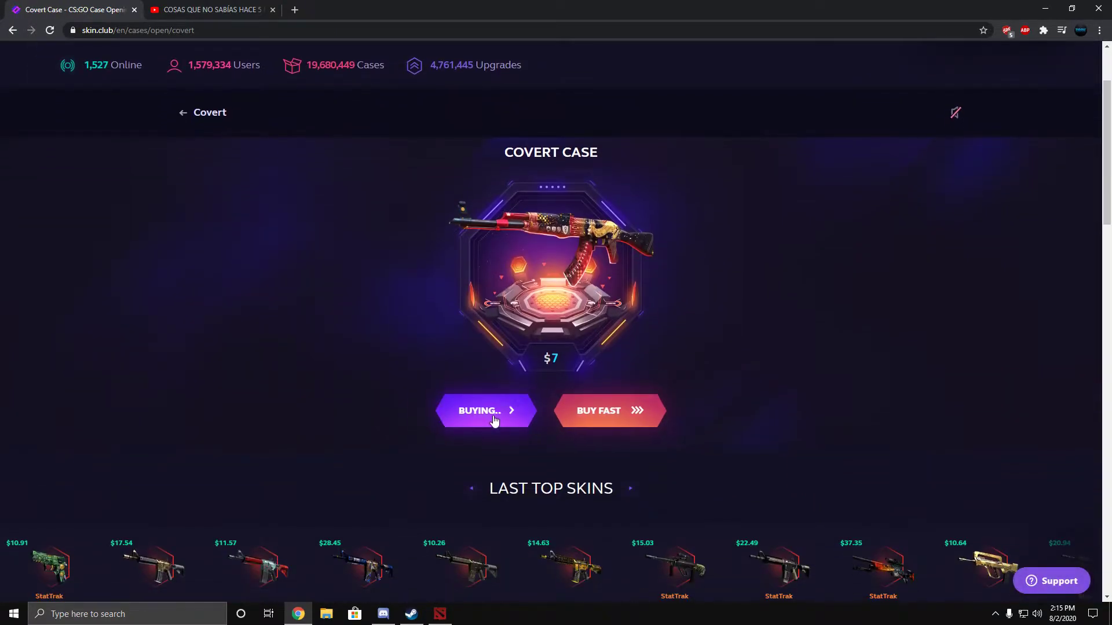
scroll(618, 332, up, 1)
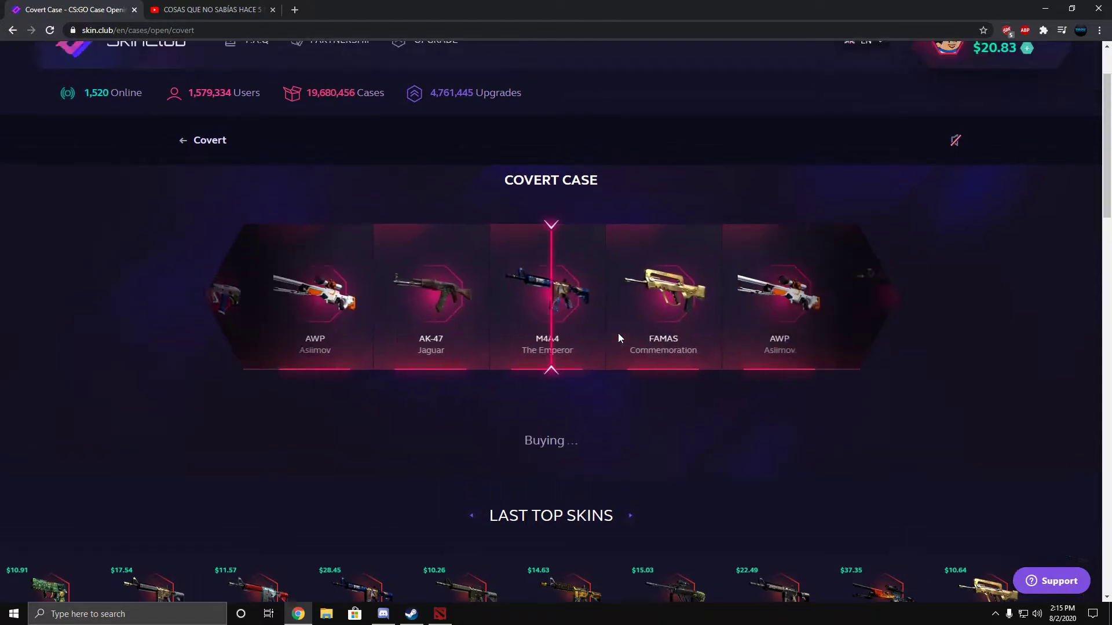
scroll(624, 355, down, 2)
scroll(623, 356, down, 1)
scroll(255, 334, up, 2)
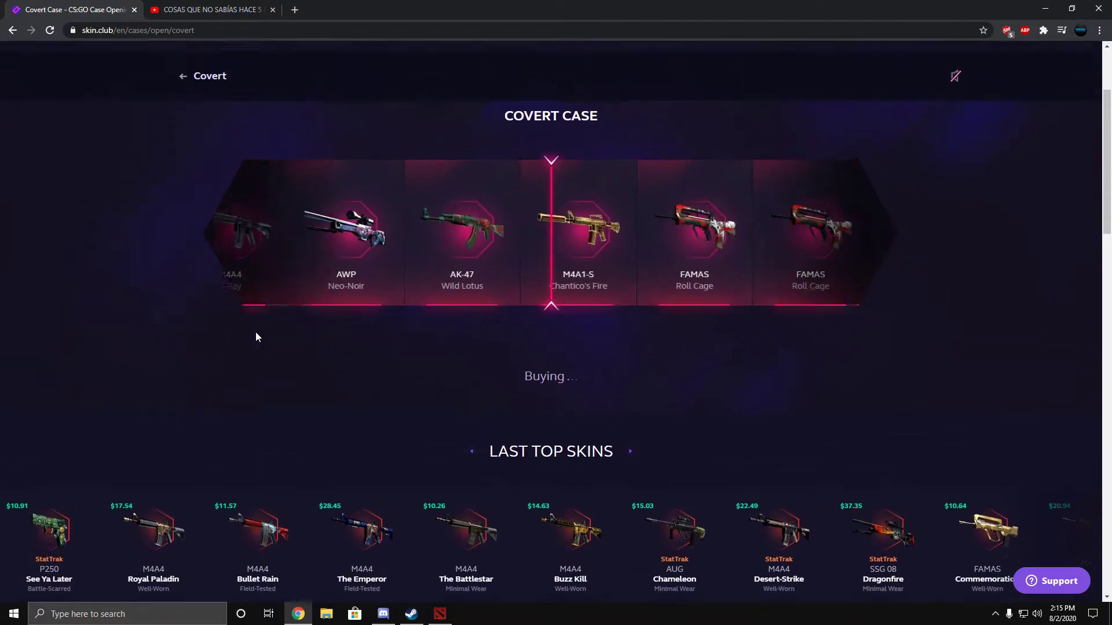
scroll(528, 297, up, 1)
scroll(616, 325, down, 1)
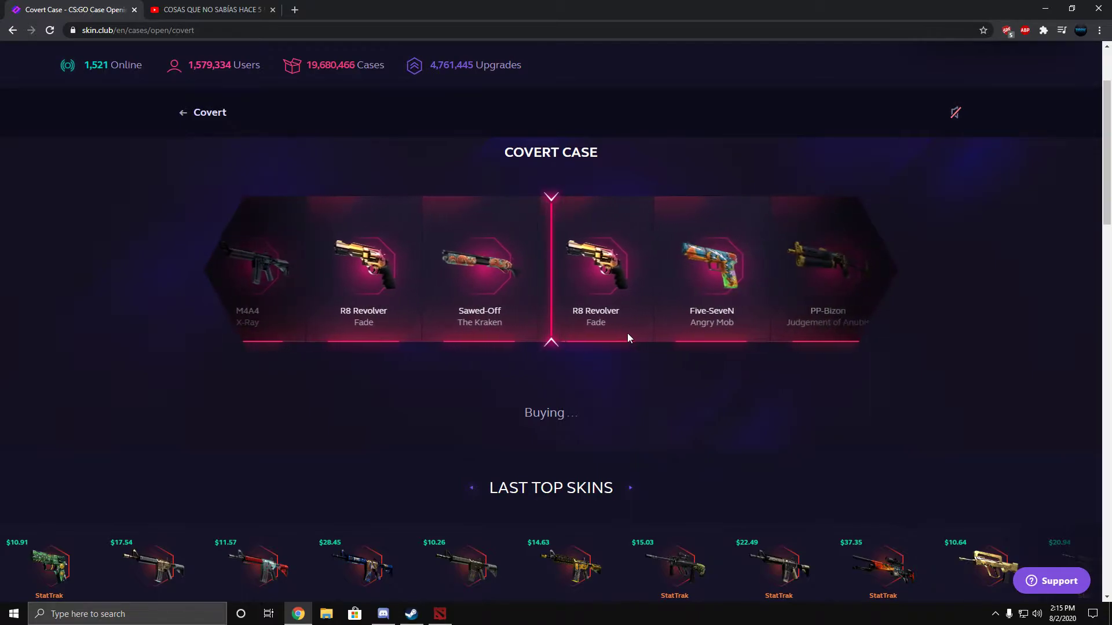
Step: Keep the R8 Revolver Fade and go from the home page to the sTaXx YouTube case
click(532, 404)
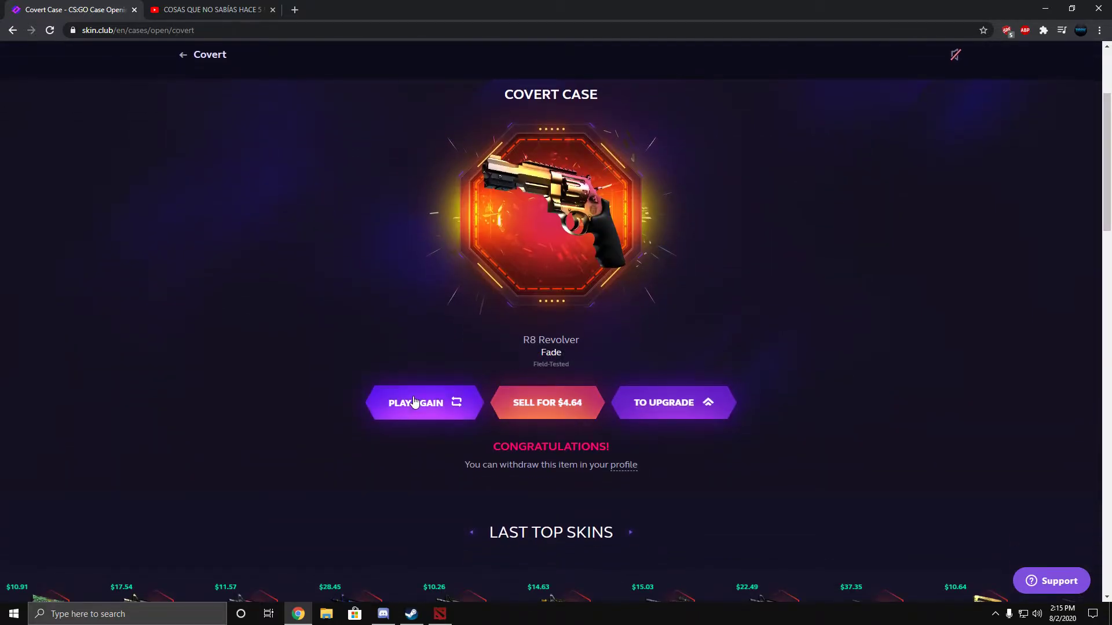
scroll(456, 322, up, 3)
scroll(476, 381, up, 3)
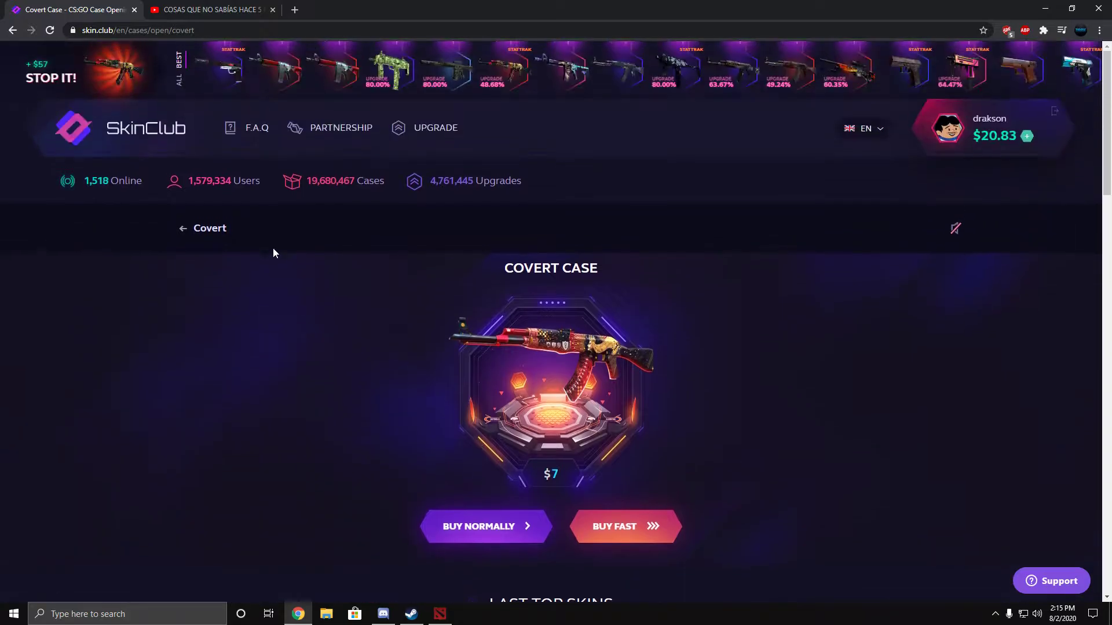
click(154, 130)
scroll(438, 294, down, 5)
scroll(438, 294, down, 5)
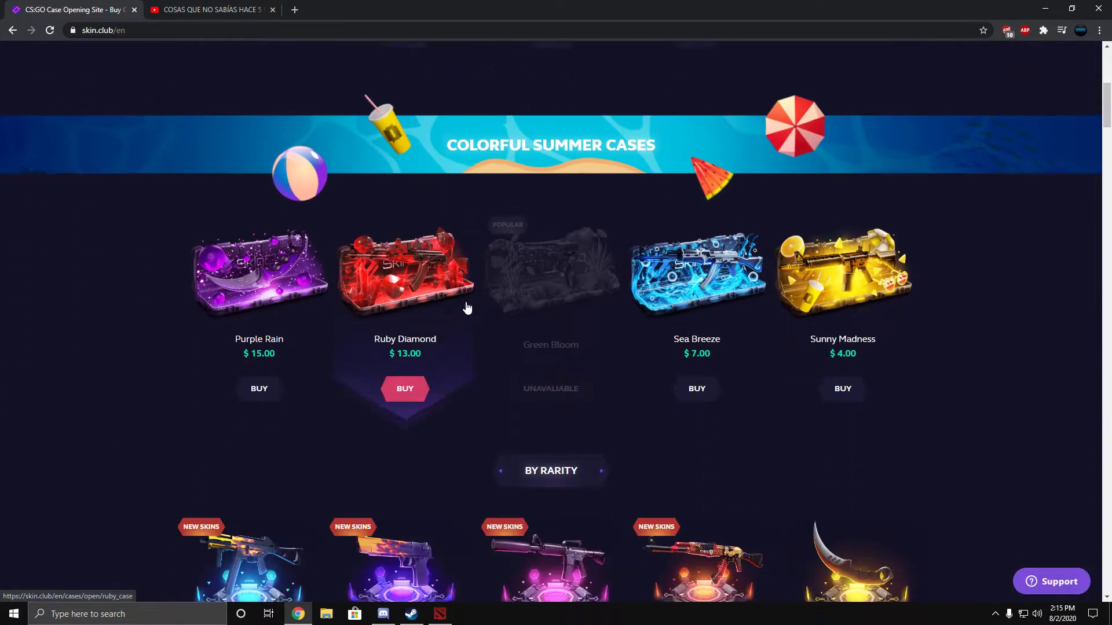
scroll(499, 316, down, 5)
scroll(521, 322, down, 5)
scroll(580, 328, down, 4)
scroll(580, 329, down, 4)
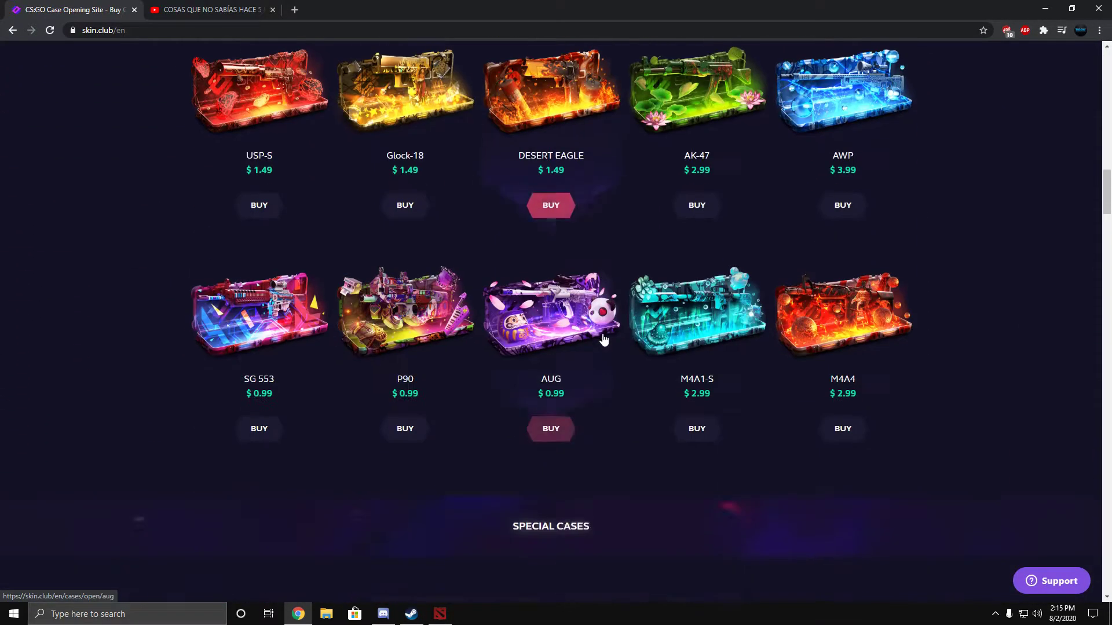
scroll(601, 329, down, 4)
scroll(601, 330, down, 4)
scroll(609, 323, down, 3)
scroll(618, 322, down, 3)
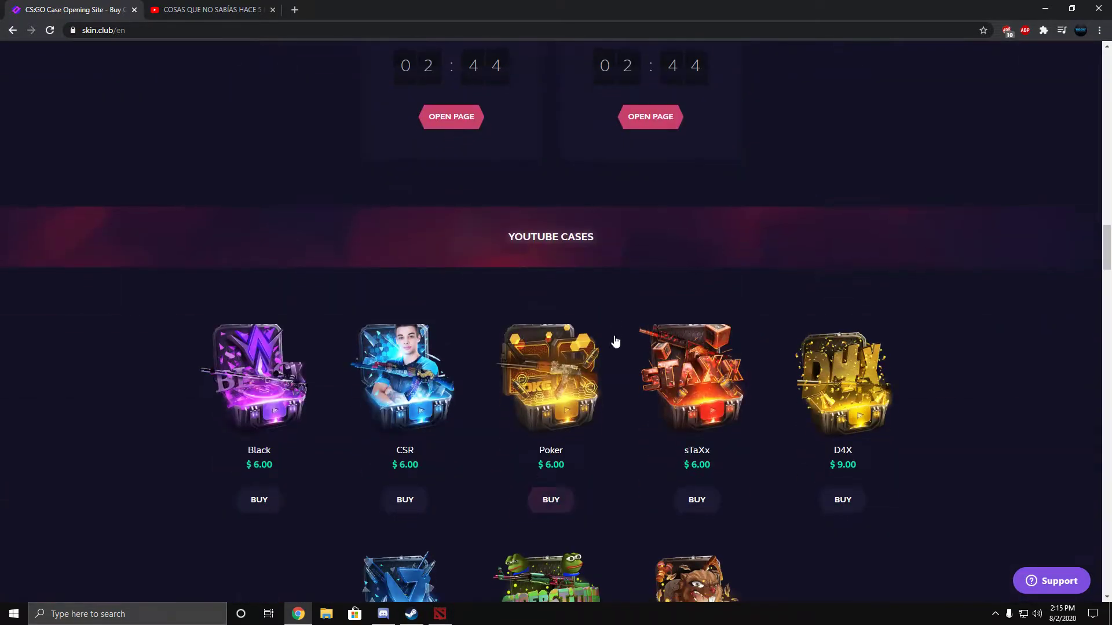
scroll(618, 322, down, 1)
click(692, 318)
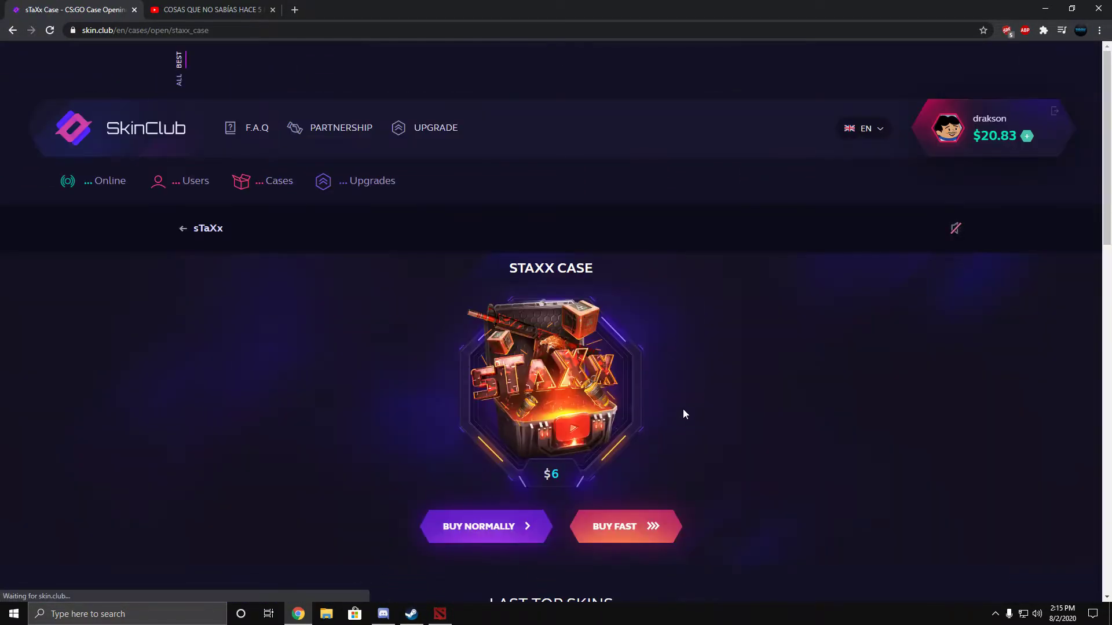
scroll(683, 409, down, 1)
Step: Open a $6 sTaXx case and return to its purchase page
click(496, 413)
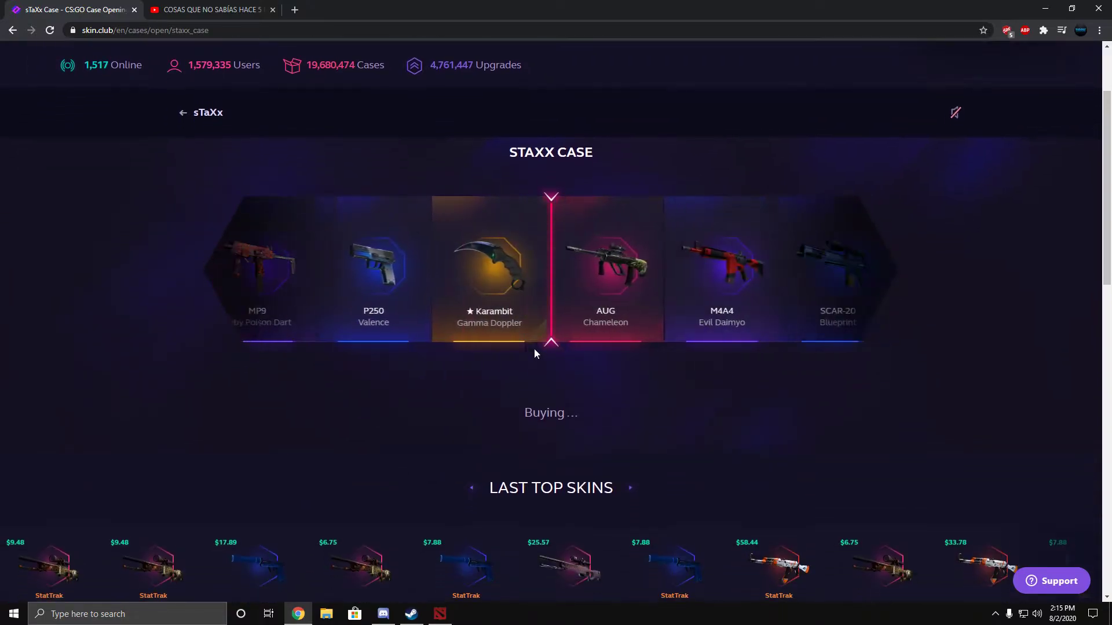
scroll(532, 348, down, 2)
scroll(532, 348, up, 1)
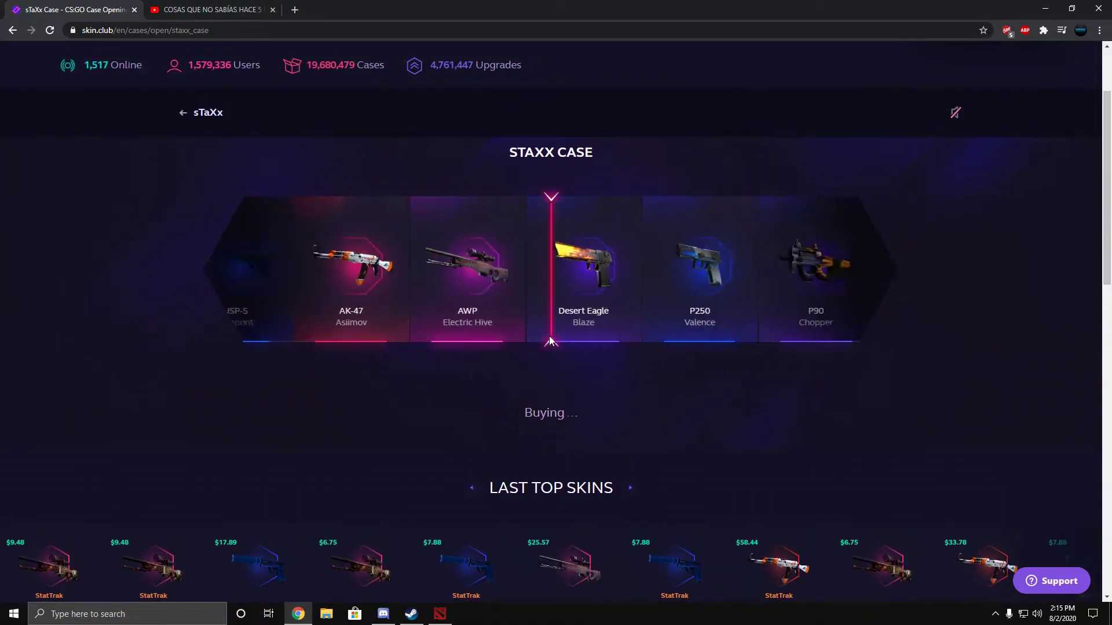
scroll(565, 329, up, 2)
scroll(600, 343, down, 1)
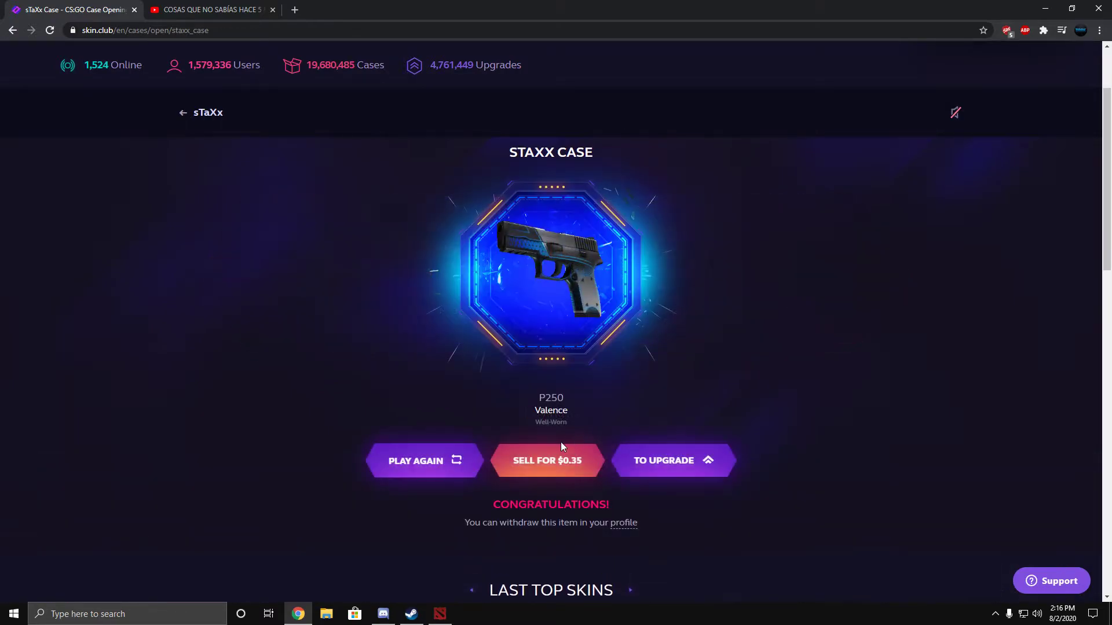
click(426, 460)
drag(608, 410, 601, 331)
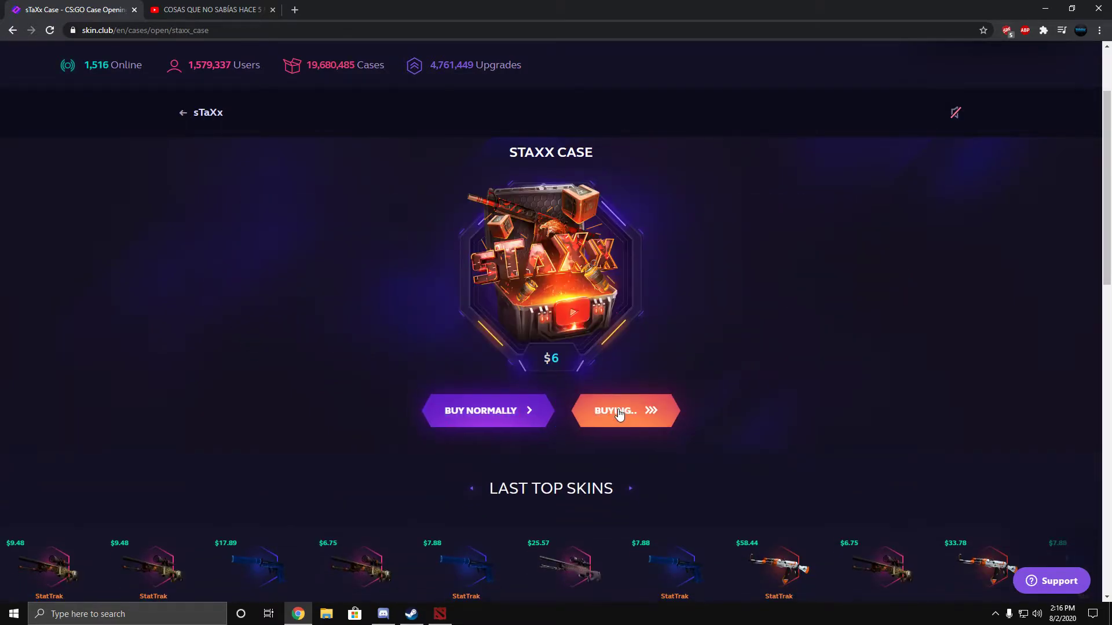
Step: Open two more sTaXx cases, leaving $2.83 and insufficient funds
click(619, 410)
click(410, 463)
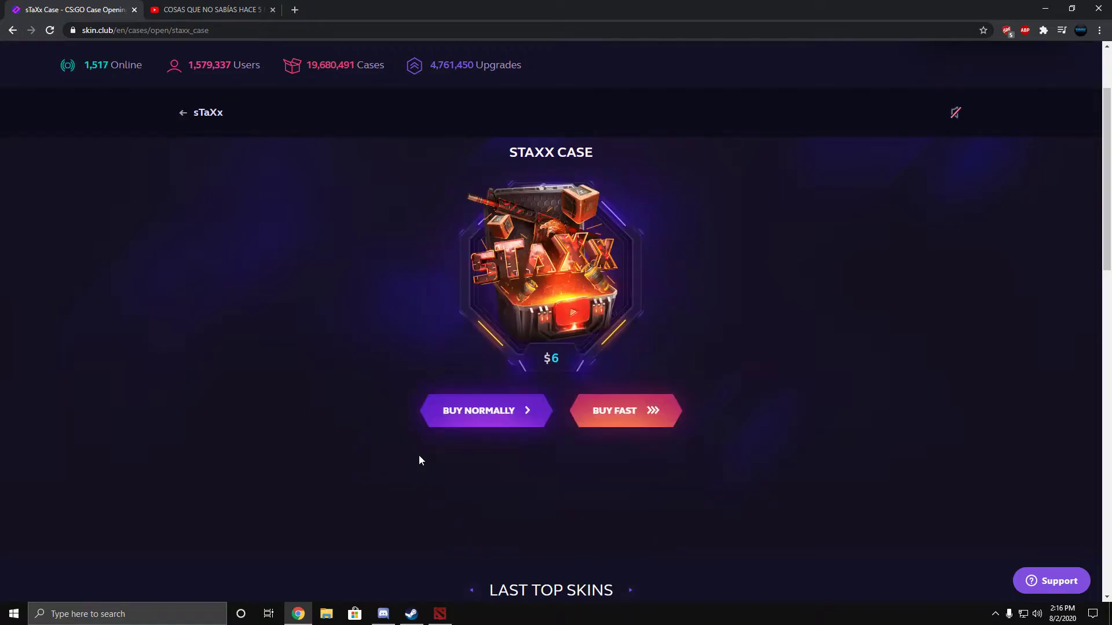
click(643, 410)
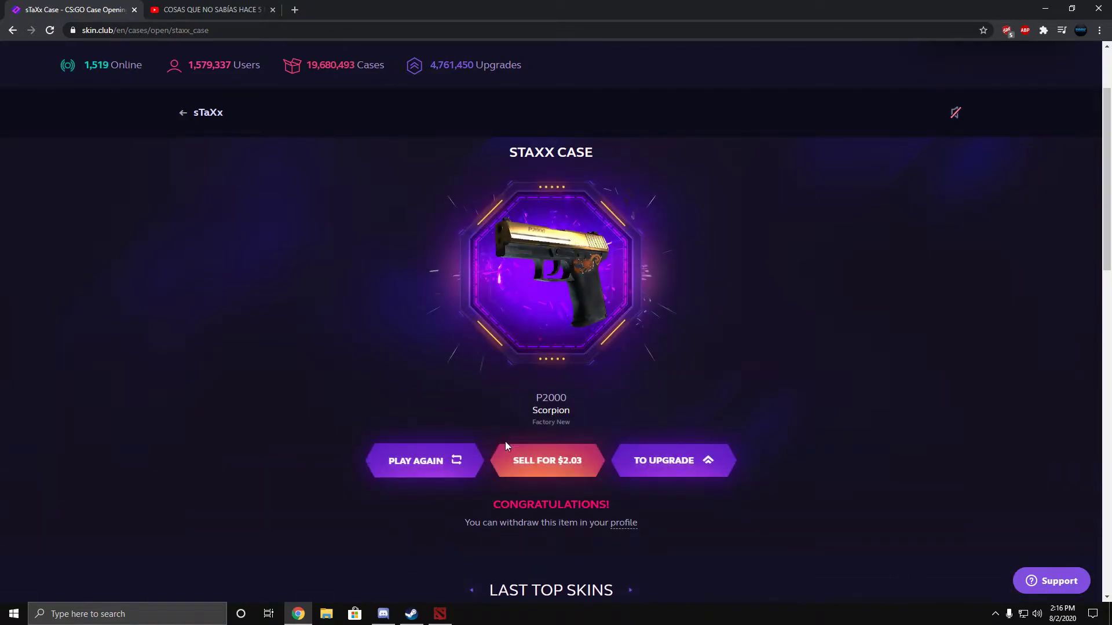
click(416, 461)
scroll(778, 399, up, 3)
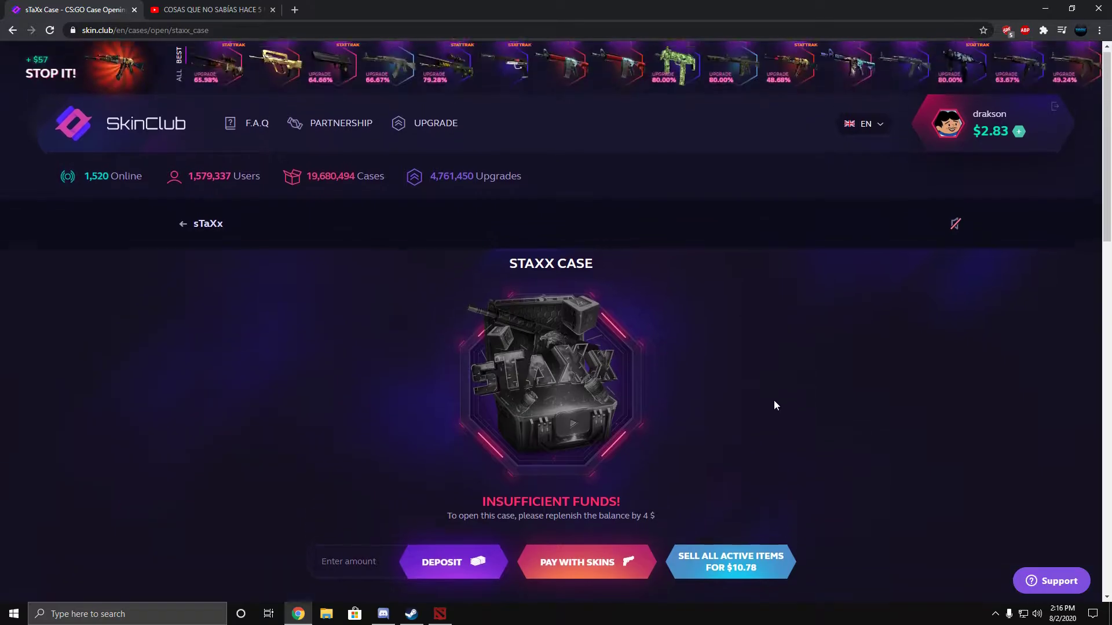
scroll(775, 401, down, 2)
scroll(652, 465, up, 1)
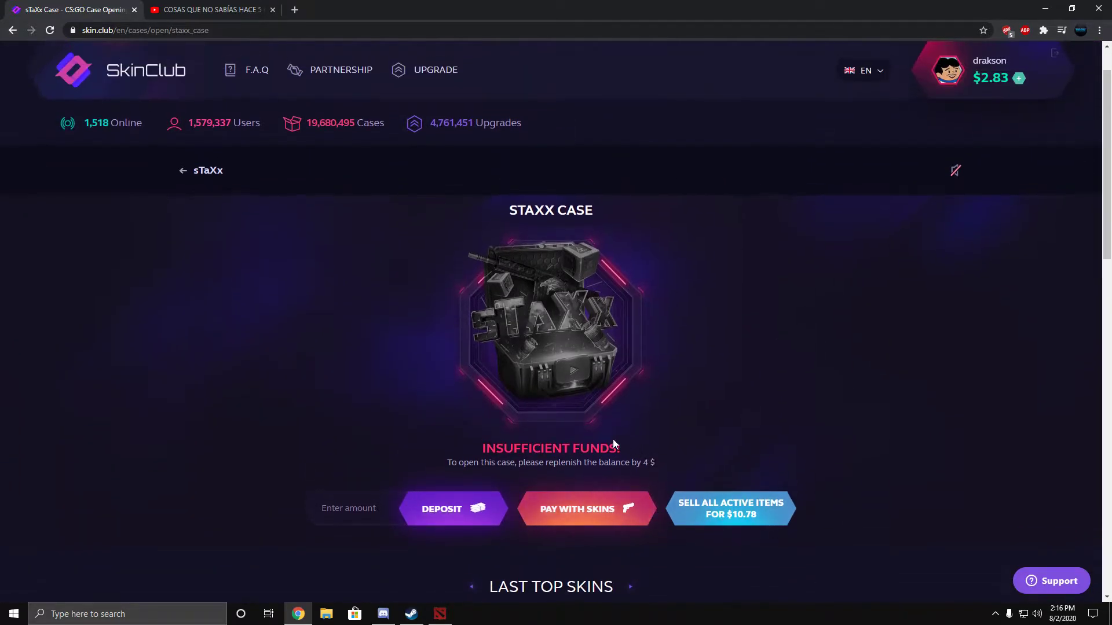
scroll(939, 93, up, 1)
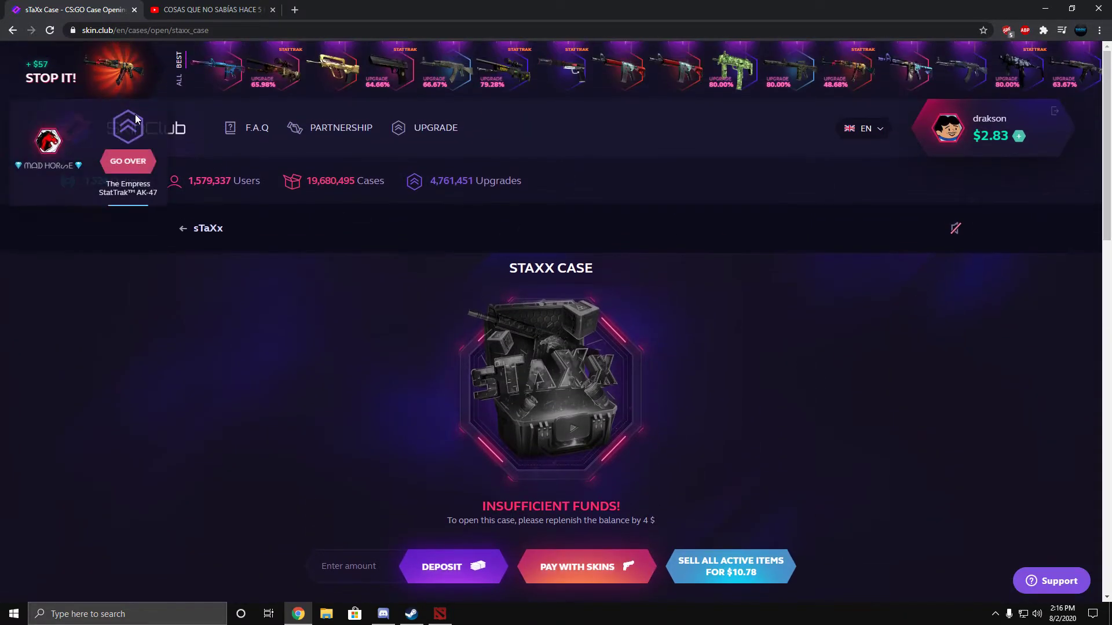
Step: Go back to the home page and open the $2.00 Restricted case
click(186, 135)
scroll(428, 340, down, 2)
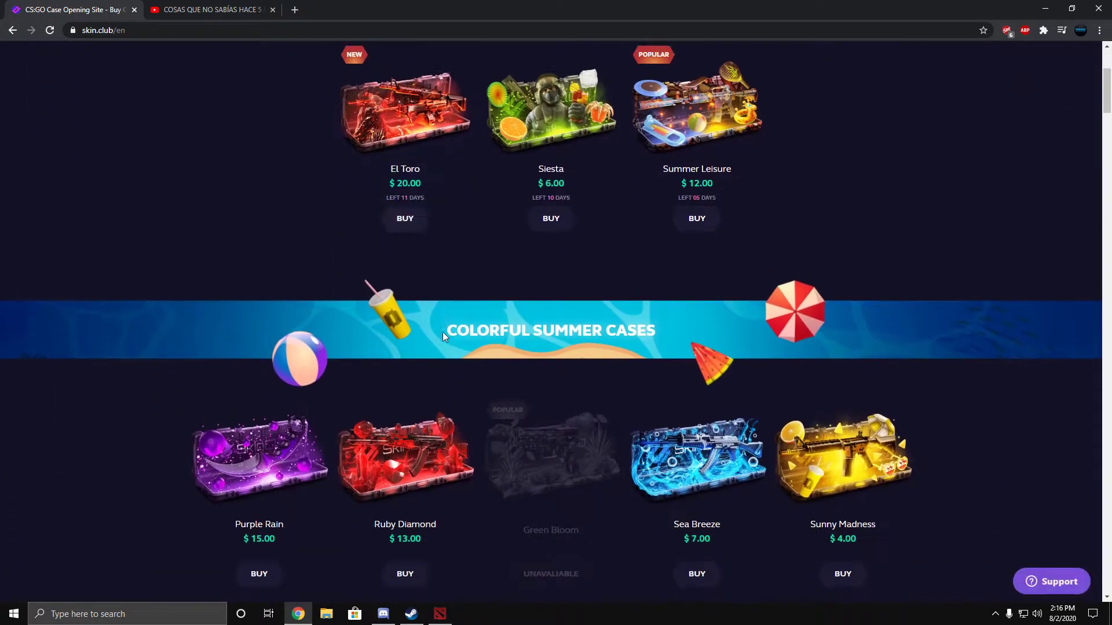
scroll(442, 332, down, 2)
scroll(310, 357, down, 3)
scroll(295, 330, down, 2)
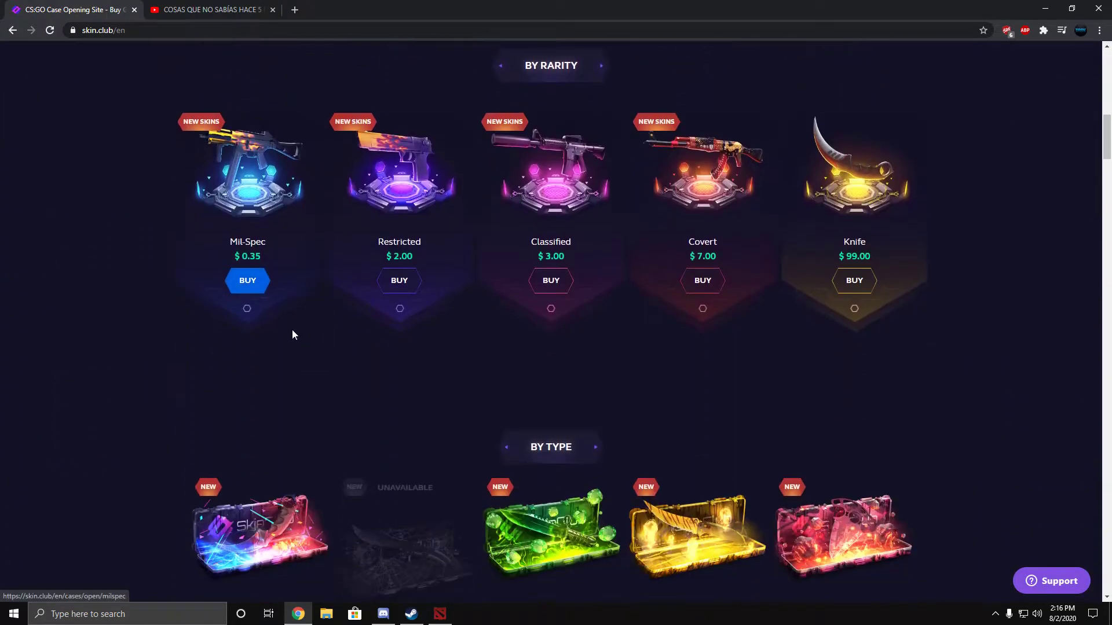
scroll(311, 307, up, 3)
scroll(357, 313, up, 3)
scroll(351, 305, up, 3)
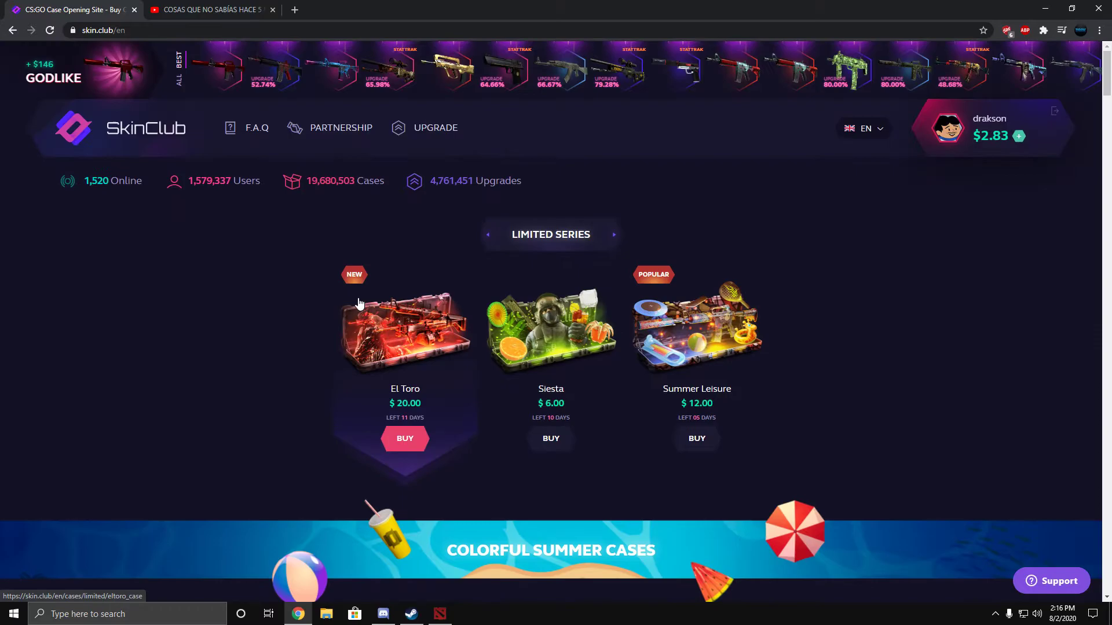
scroll(351, 304, down, 5)
scroll(347, 325, down, 2)
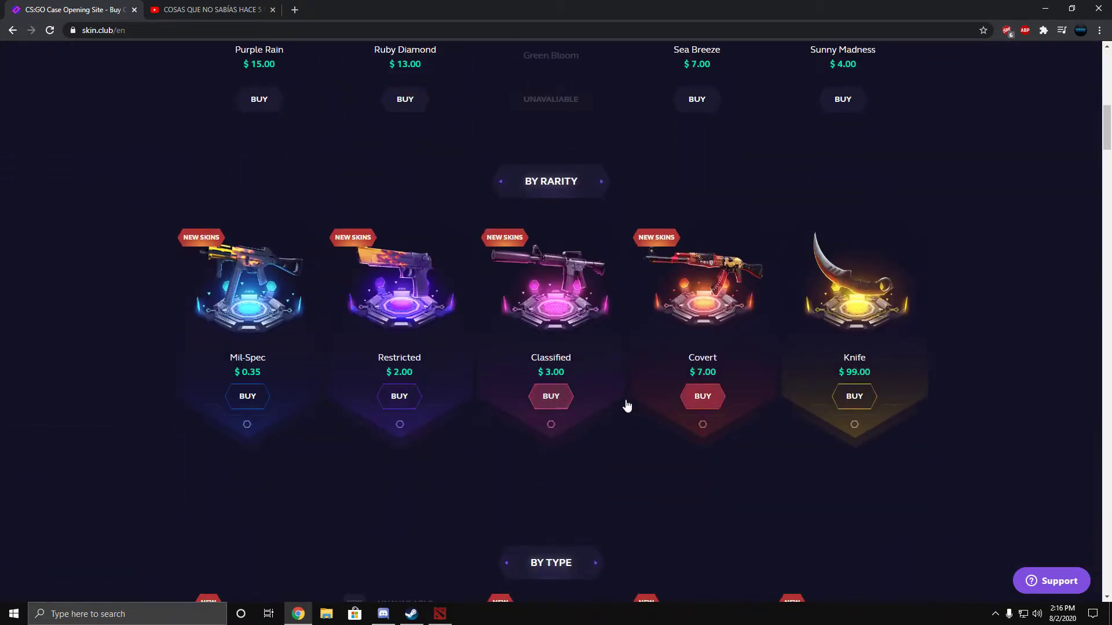
click(399, 397)
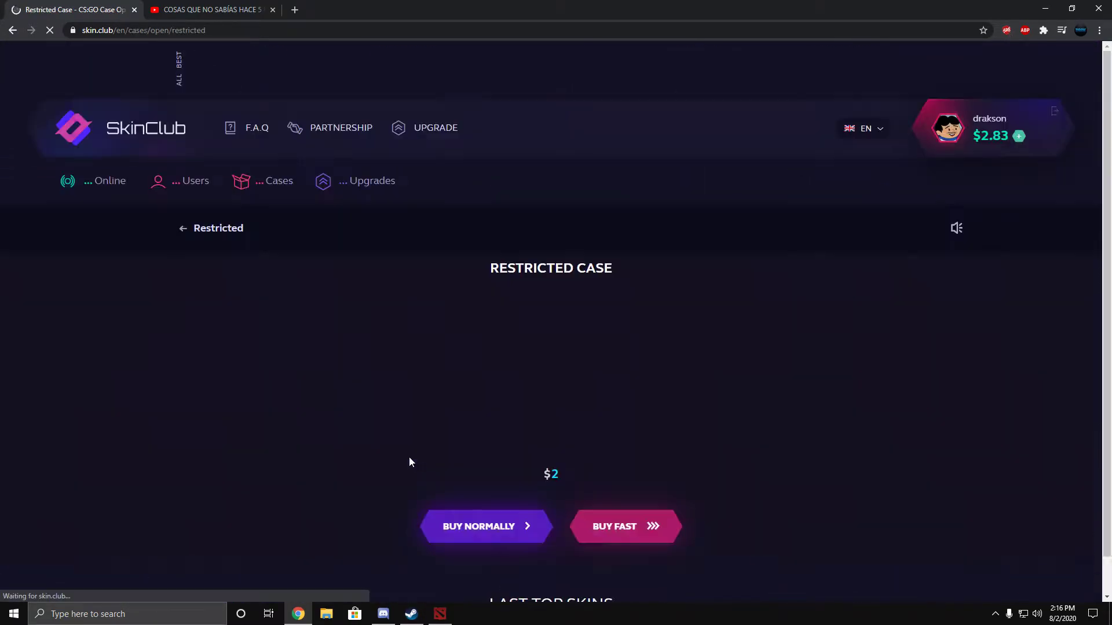
scroll(473, 455, down, 1)
Step: Open the Restricted case for an MP9 Goo, leaving $0.83, then go to the profile
click(491, 356)
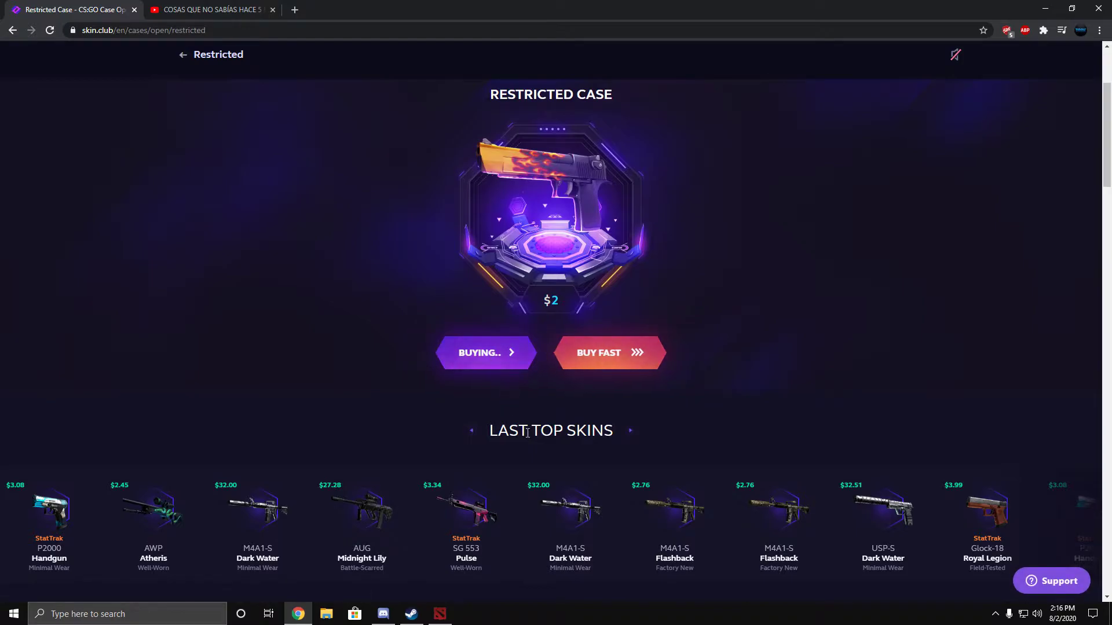
scroll(524, 364, up, 3)
scroll(527, 363, down, 1)
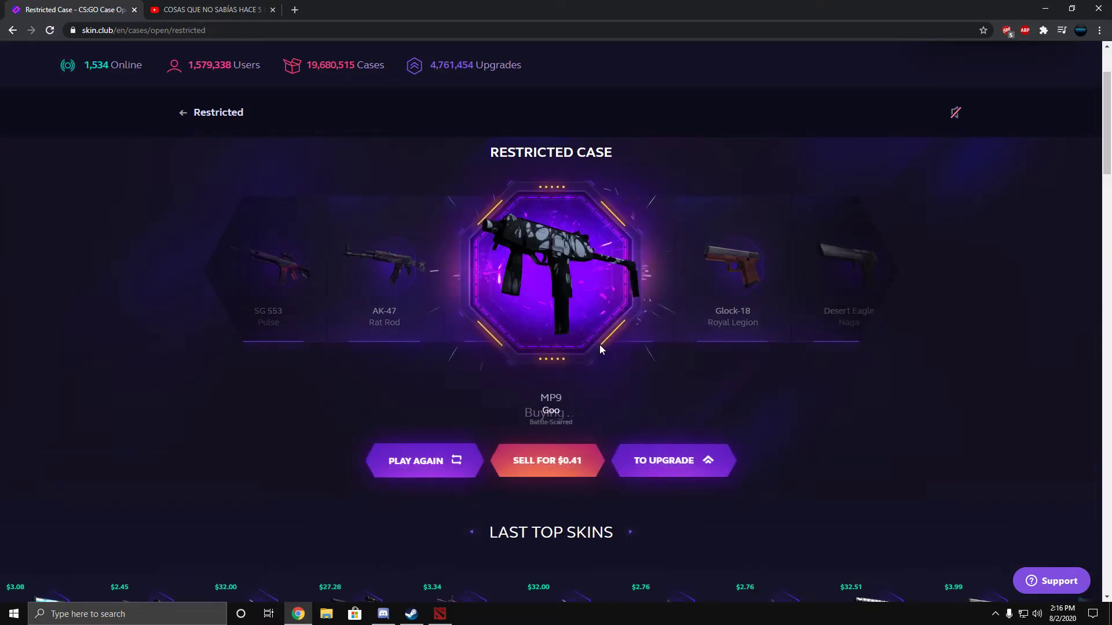
click(435, 459)
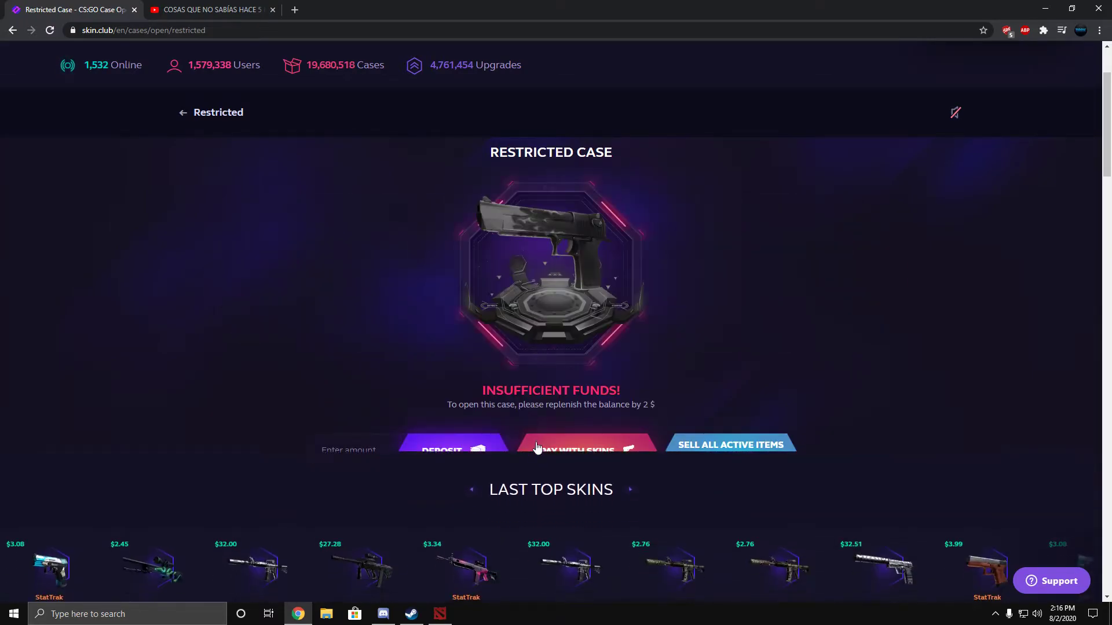
scroll(897, 245, up, 3)
click(947, 129)
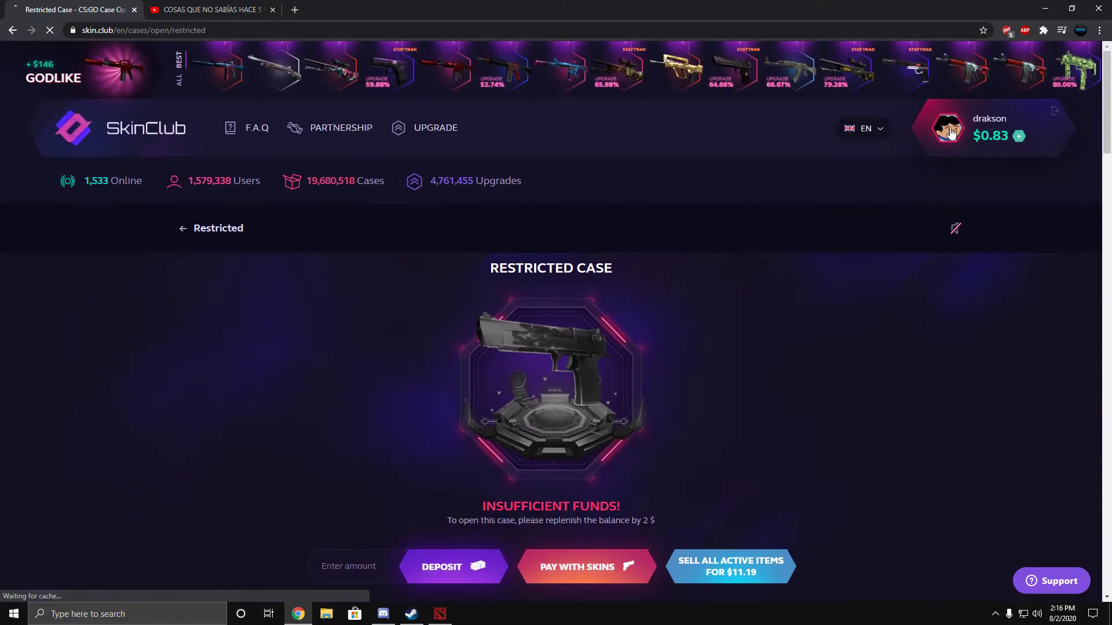
scroll(400, 213, down, 1)
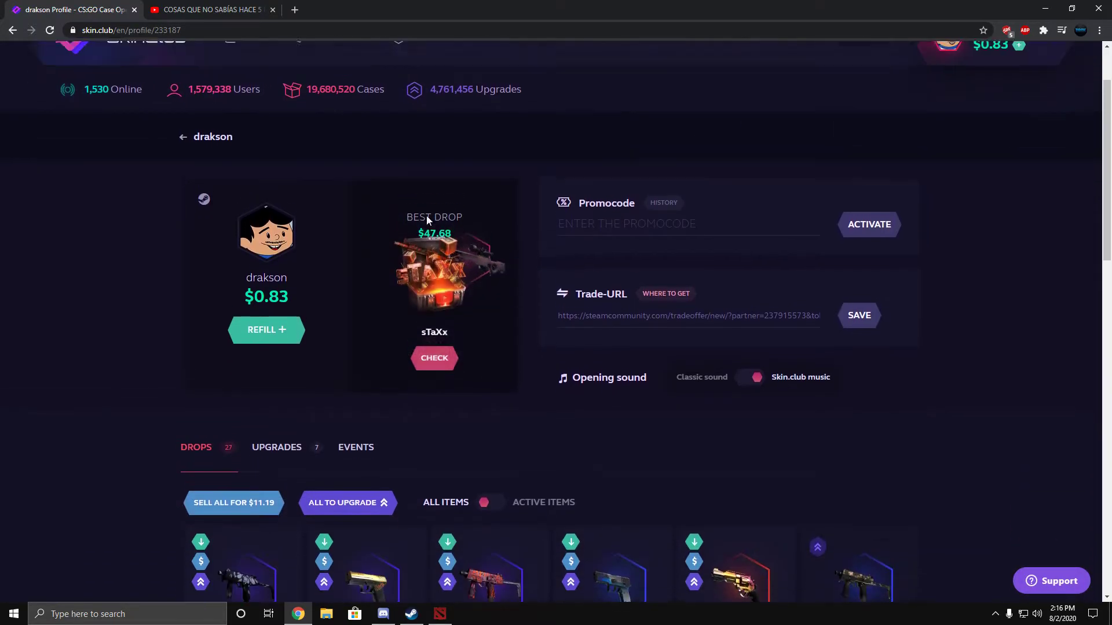
scroll(423, 173, up, 1)
Step: Stake all five skins ($11.19) on the AK-47 Vulcan at 41.37% odds
click(426, 128)
scroll(537, 301, down, 2)
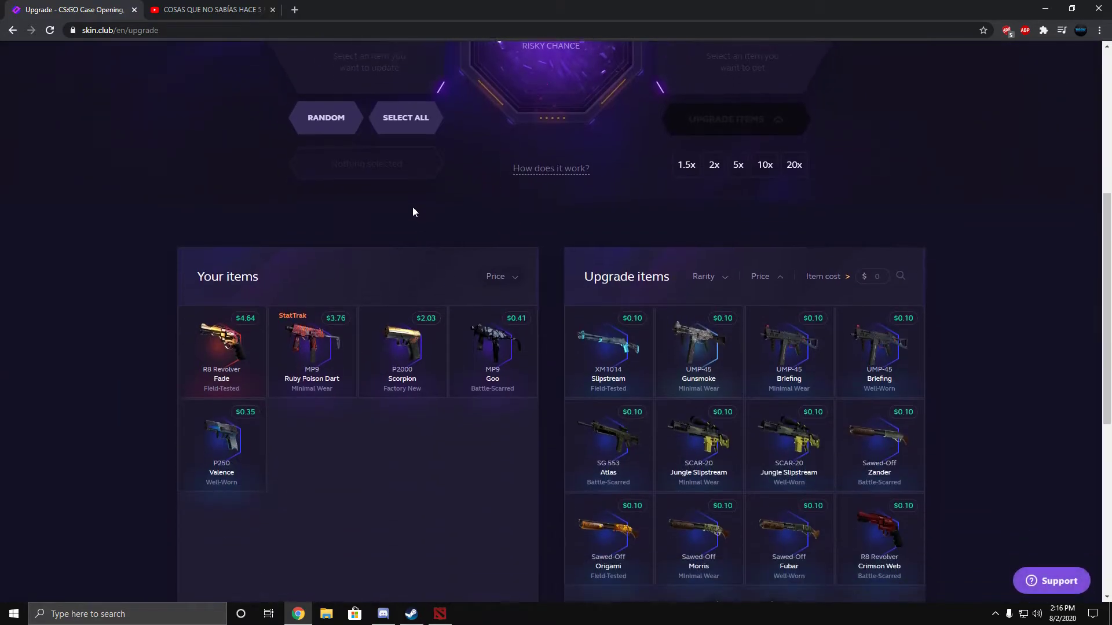
click(405, 290)
scroll(492, 293, up, 1)
scroll(505, 321, up, 1)
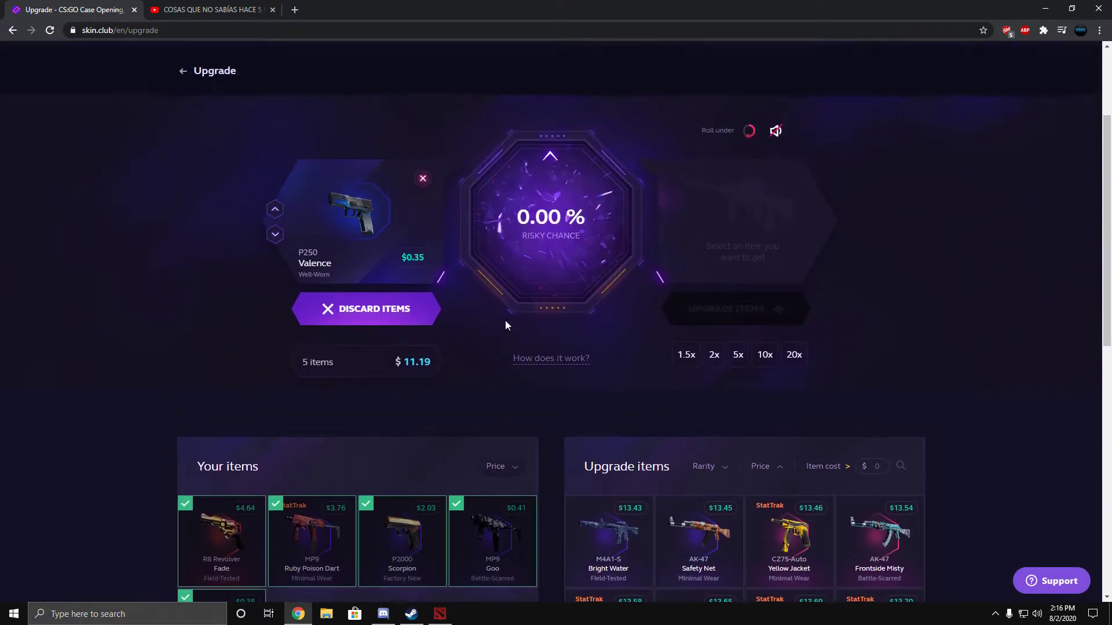
scroll(504, 321, down, 3)
scroll(756, 305, down, 2)
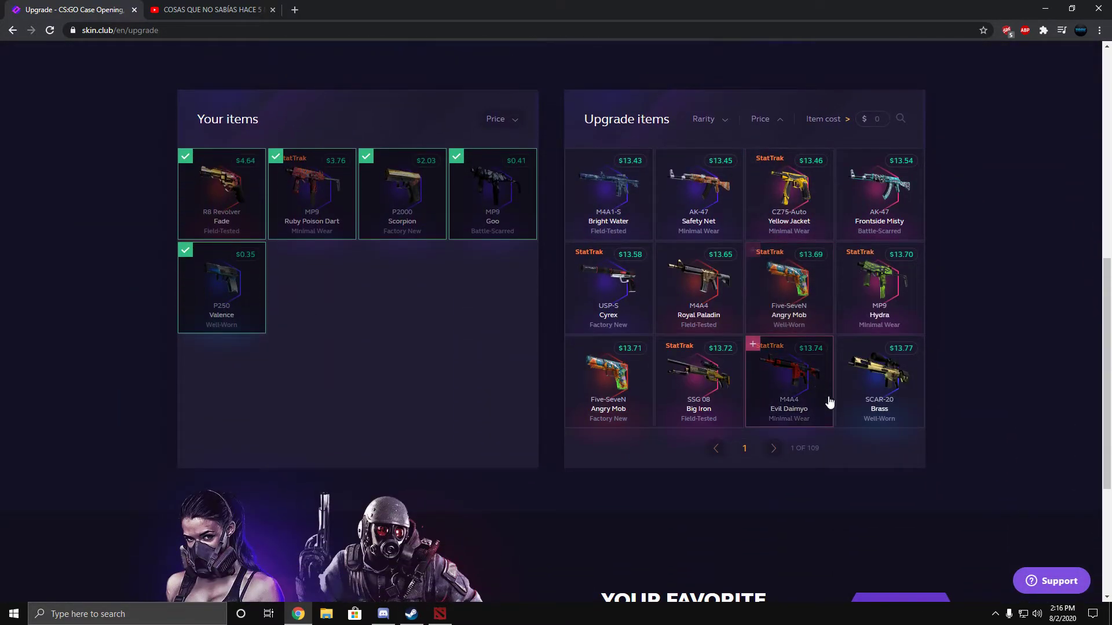
triple_click(776, 449)
triple_click(776, 449)
double_click(776, 450)
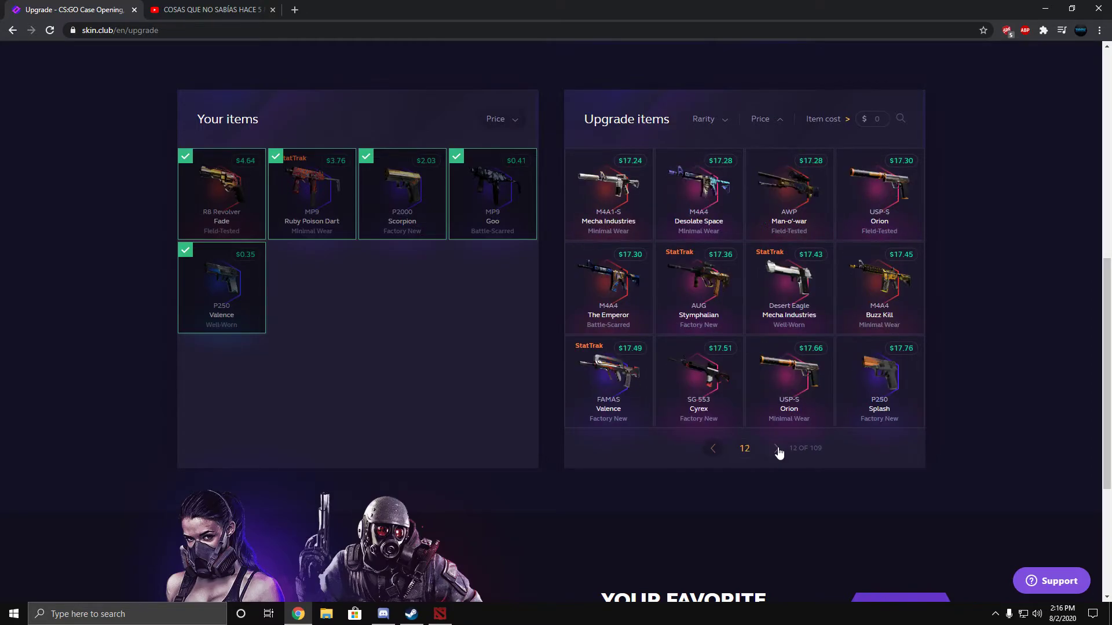
triple_click(779, 451)
double_click(779, 451)
triple_click(778, 451)
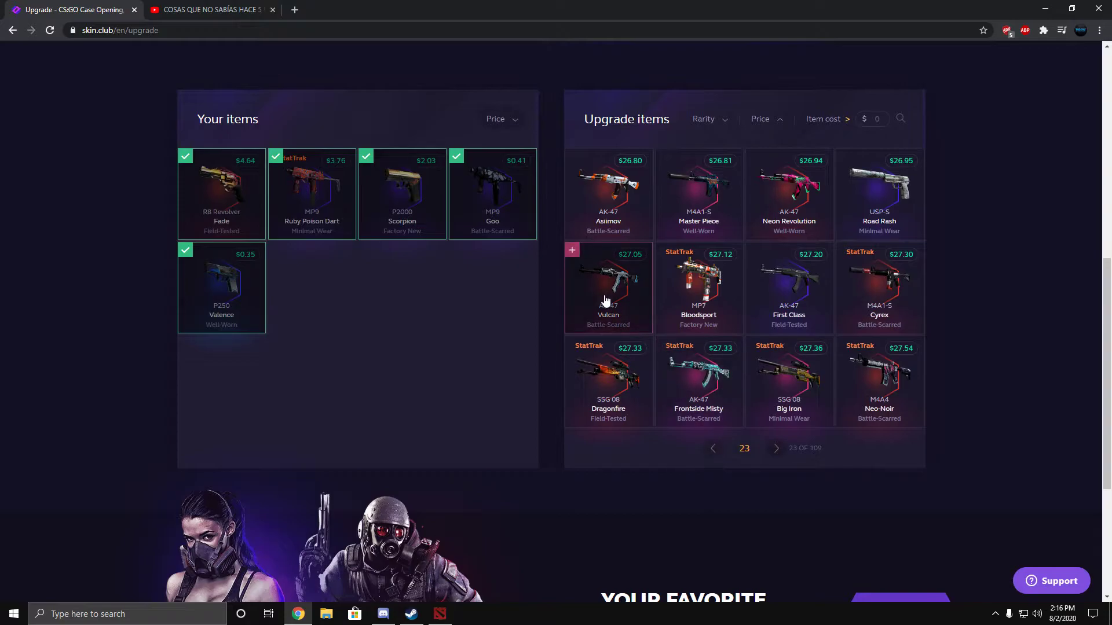
click(609, 287)
scroll(522, 305, up, 5)
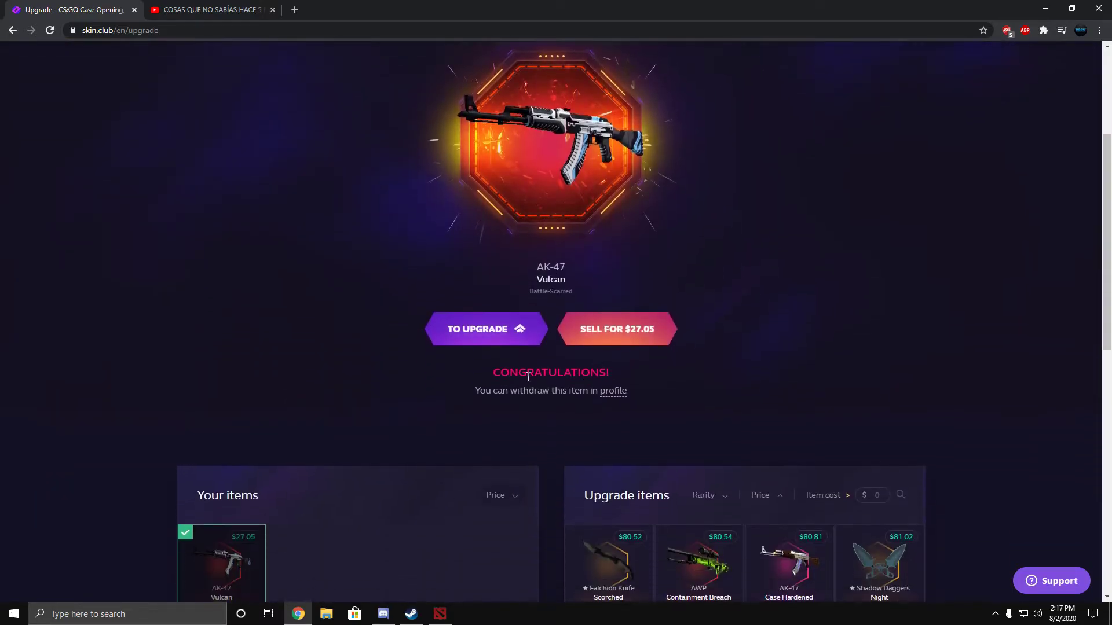
Step: Stake the won AK-47 Vulcan on the $80.81 AK-47 Case Hardened at 33.47% odds
click(509, 340)
scroll(578, 351, down, 5)
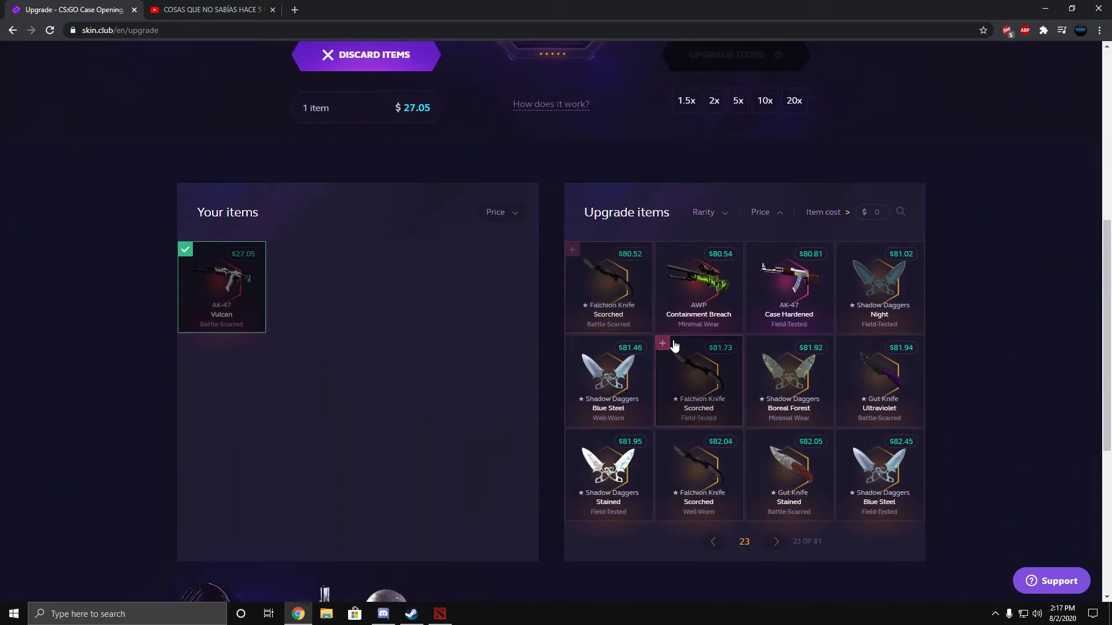
click(712, 389)
scroll(558, 296, up, 5)
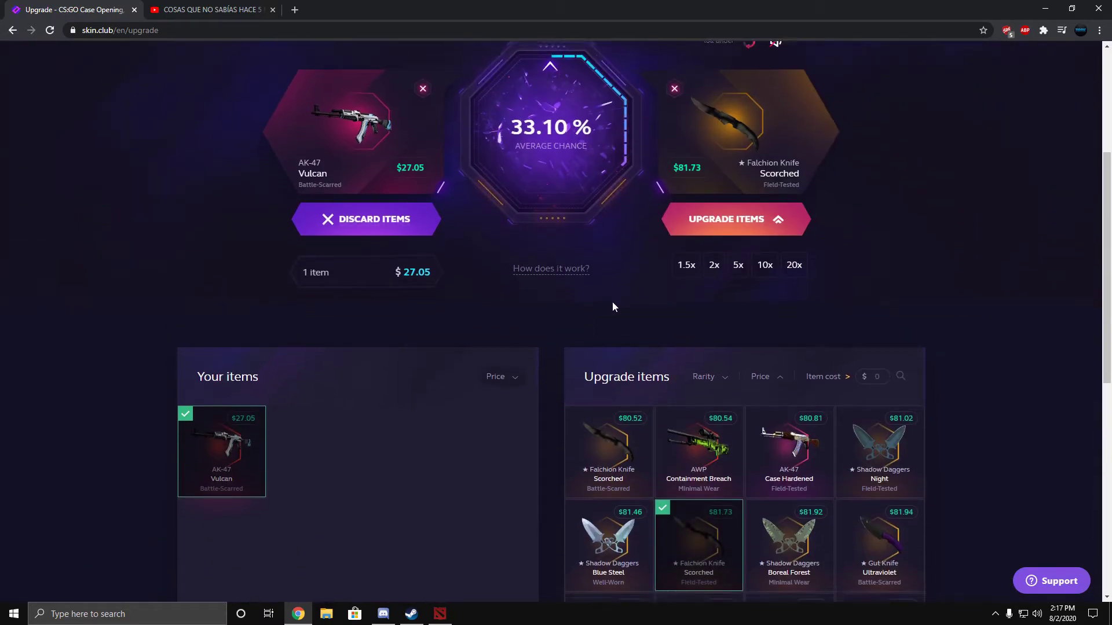
scroll(613, 301, down, 1)
click(879, 539)
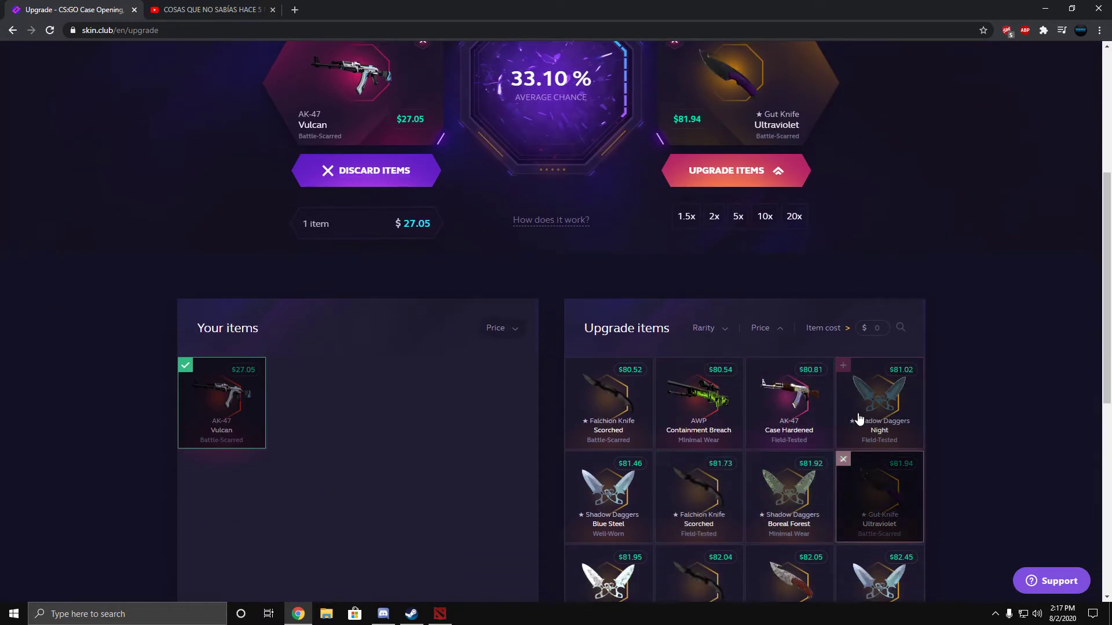
click(858, 420)
click(789, 401)
scroll(623, 361, up, 5)
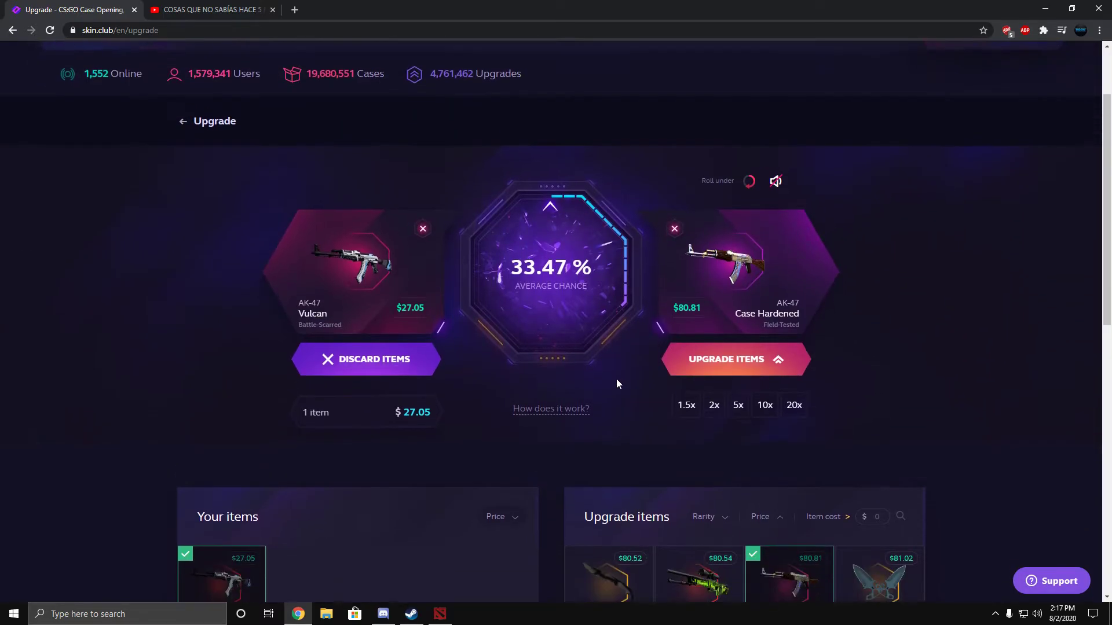
scroll(618, 353, down, 2)
scroll(618, 353, down, 2)
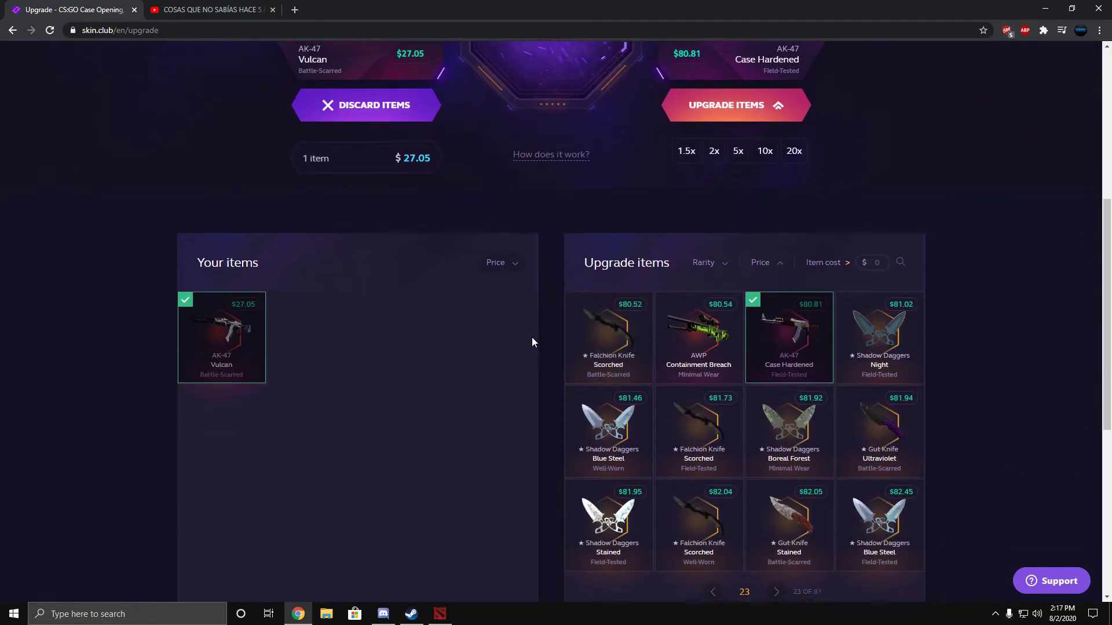
scroll(538, 341, up, 2)
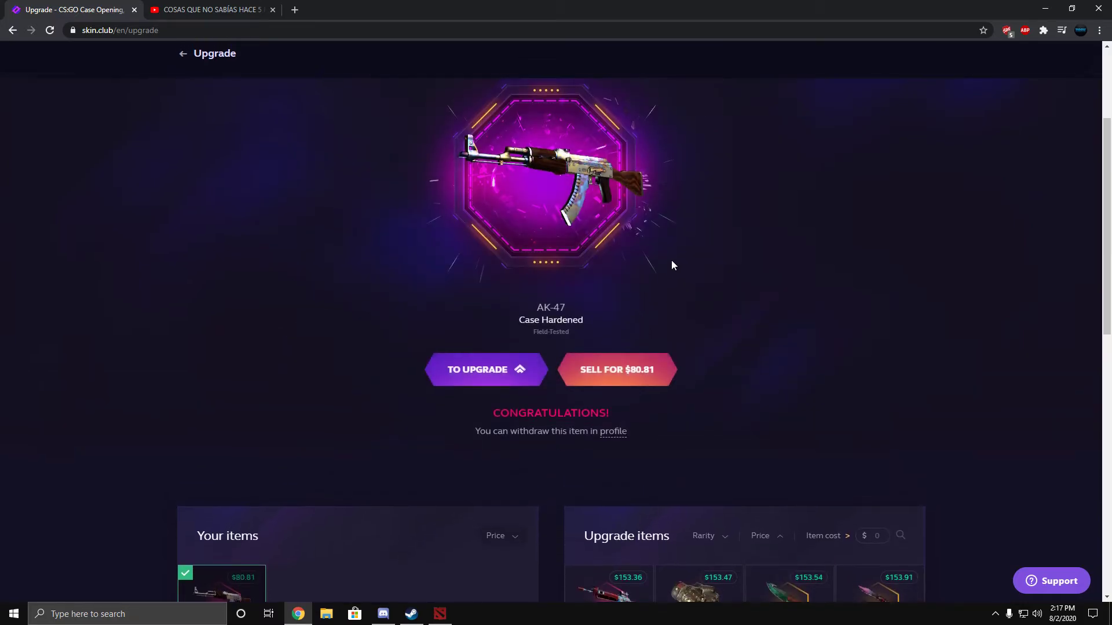
scroll(672, 260, up, 1)
Step: Choose the 1.5x StatTrak AK-47 Bloodsport target, then view the profile
click(521, 420)
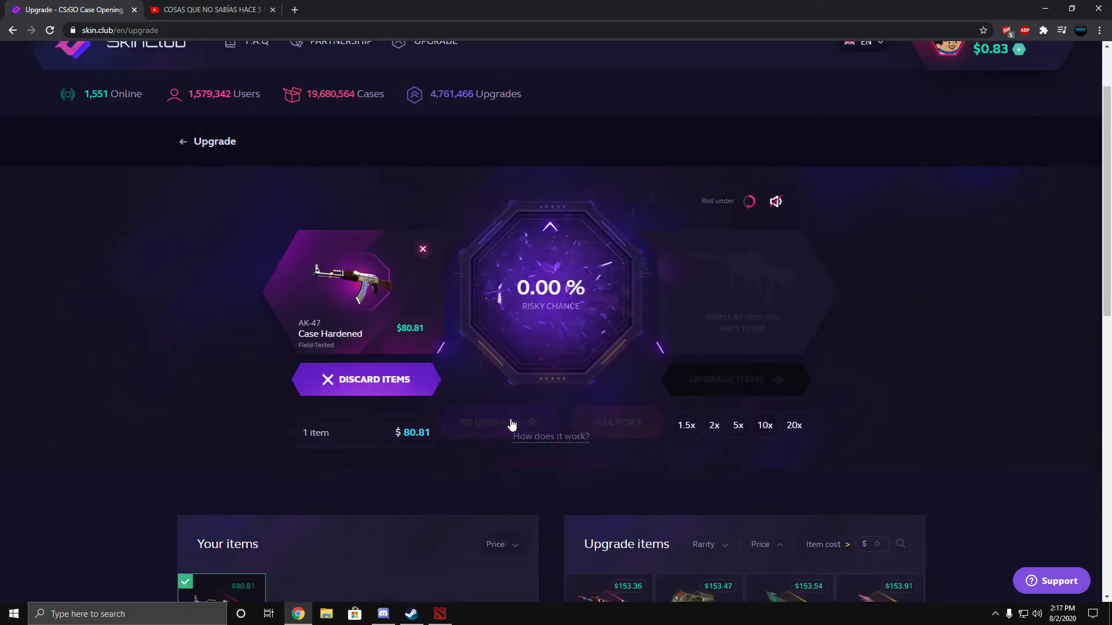
scroll(512, 419, down, 2)
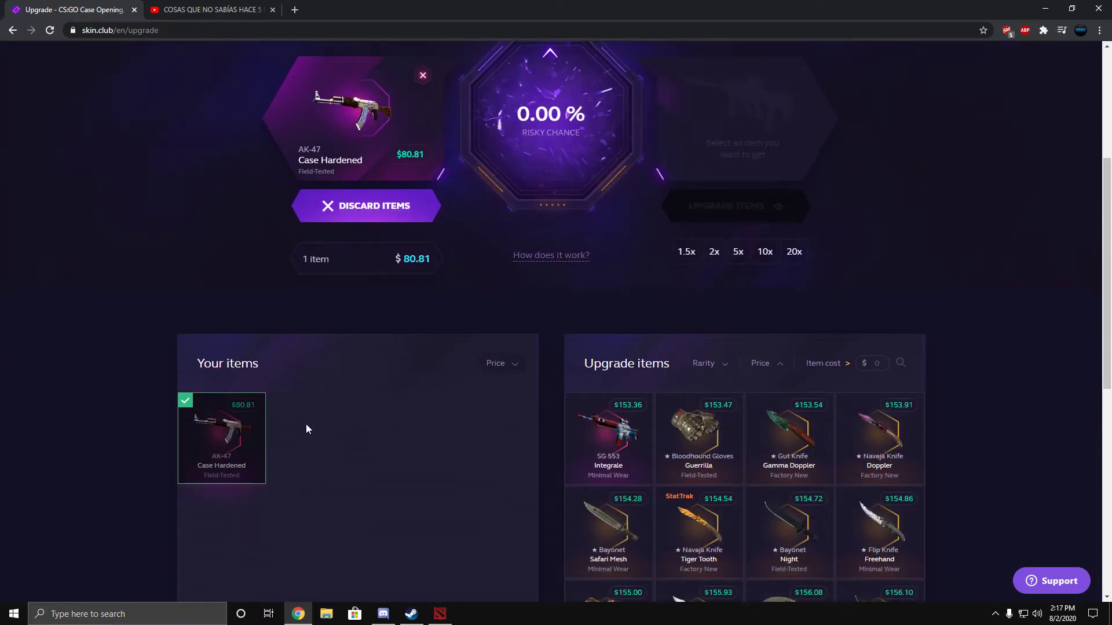
scroll(455, 413, up, 1)
scroll(485, 416, down, 2)
scroll(518, 408, down, 2)
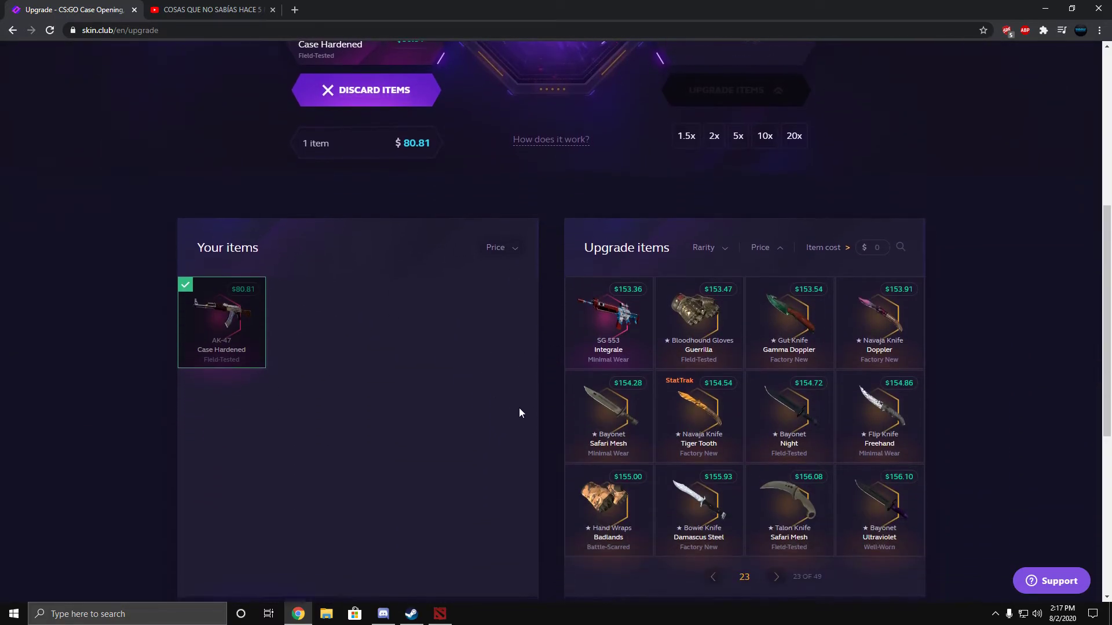
scroll(522, 425, down, 1)
scroll(783, 305, up, 2)
scroll(782, 261, up, 2)
click(687, 250)
scroll(639, 291, up, 2)
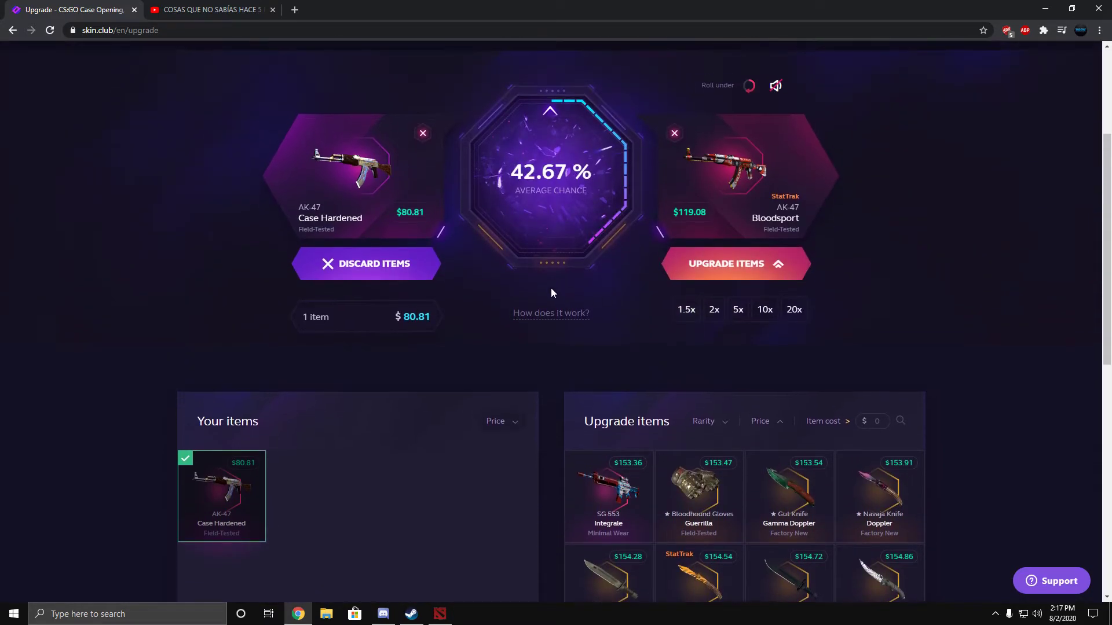
scroll(557, 278, up, 1)
scroll(552, 317, up, 2)
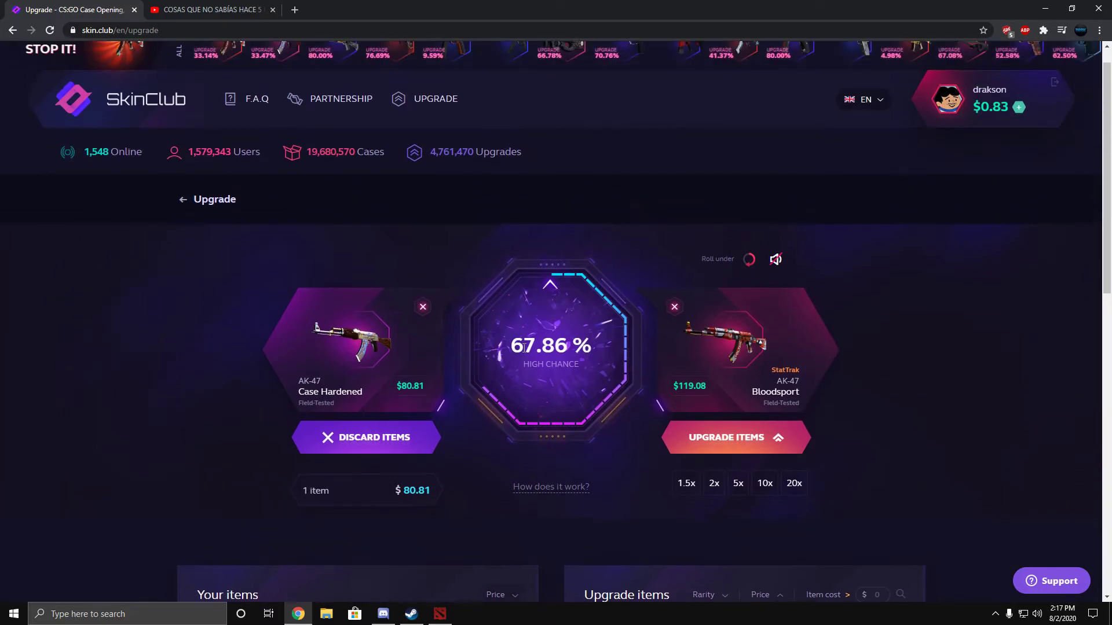
scroll(779, 250, up, 1)
click(949, 133)
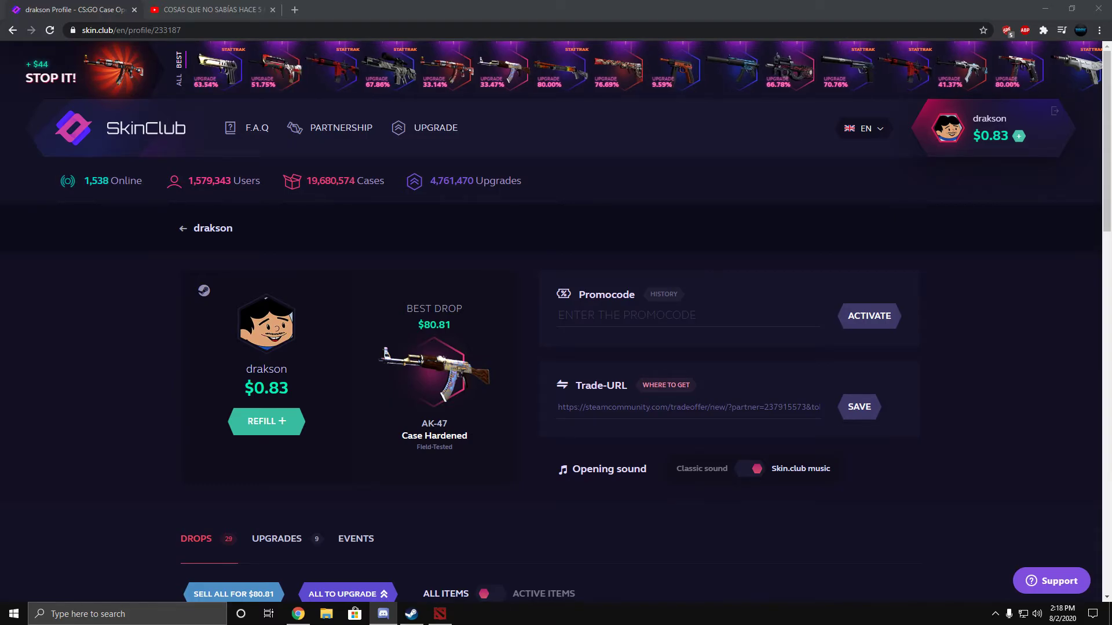
scroll(967, 349, down, 1)
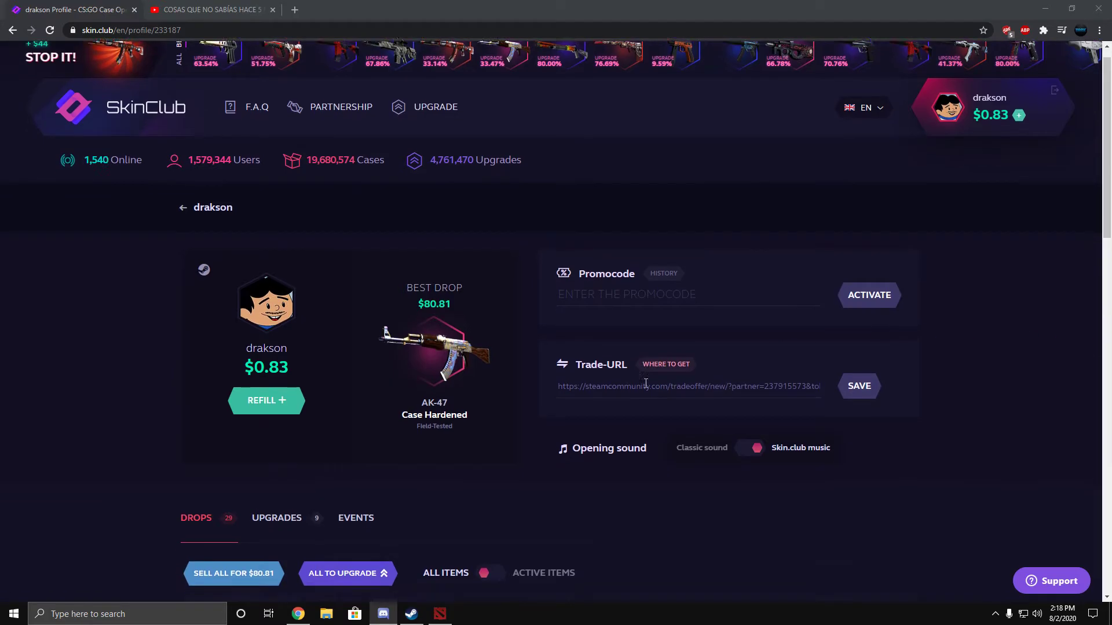
scroll(535, 359, down, 1)
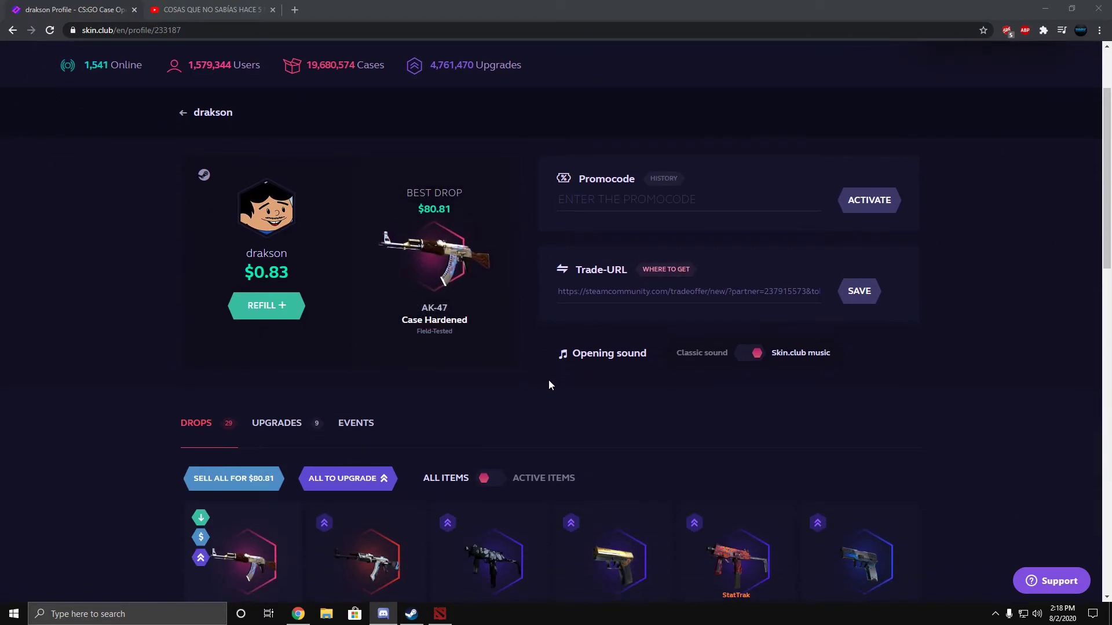
scroll(550, 383, down, 1)
scroll(552, 379, up, 1)
scroll(548, 369, down, 2)
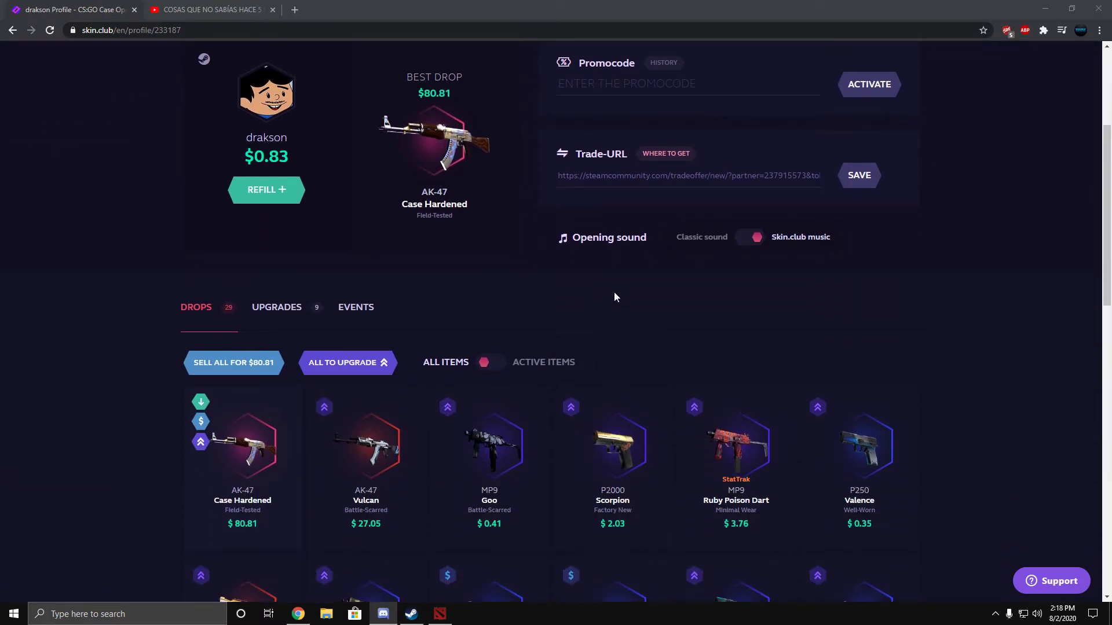
scroll(616, 299, down, 1)
scroll(782, 317, down, 1)
scroll(934, 320, down, 1)
scroll(933, 320, down, 1)
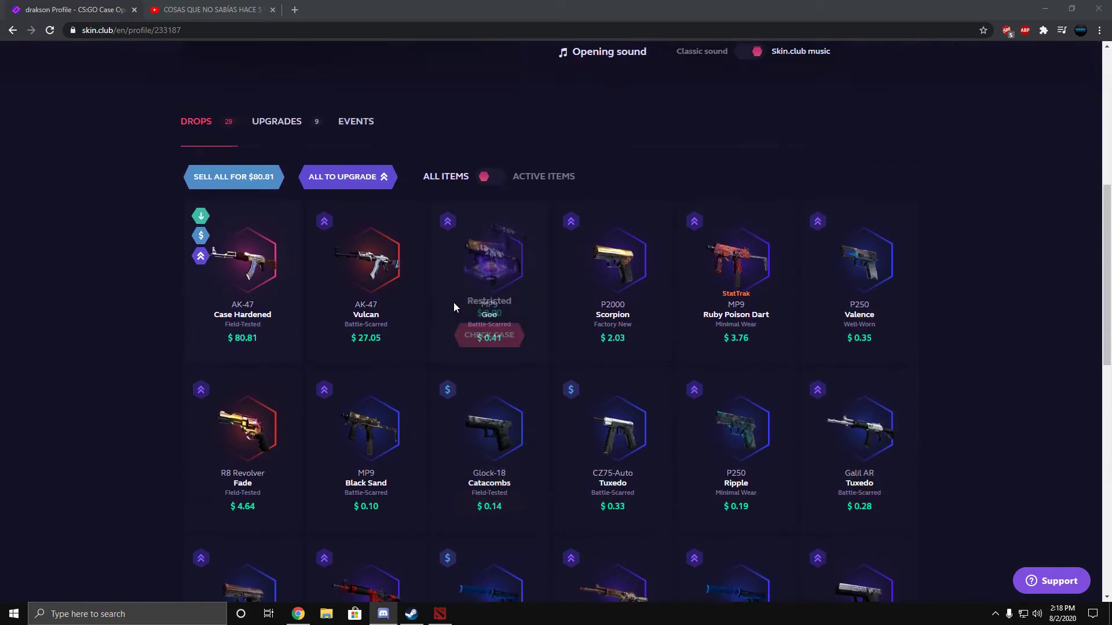
scroll(365, 322, up, 1)
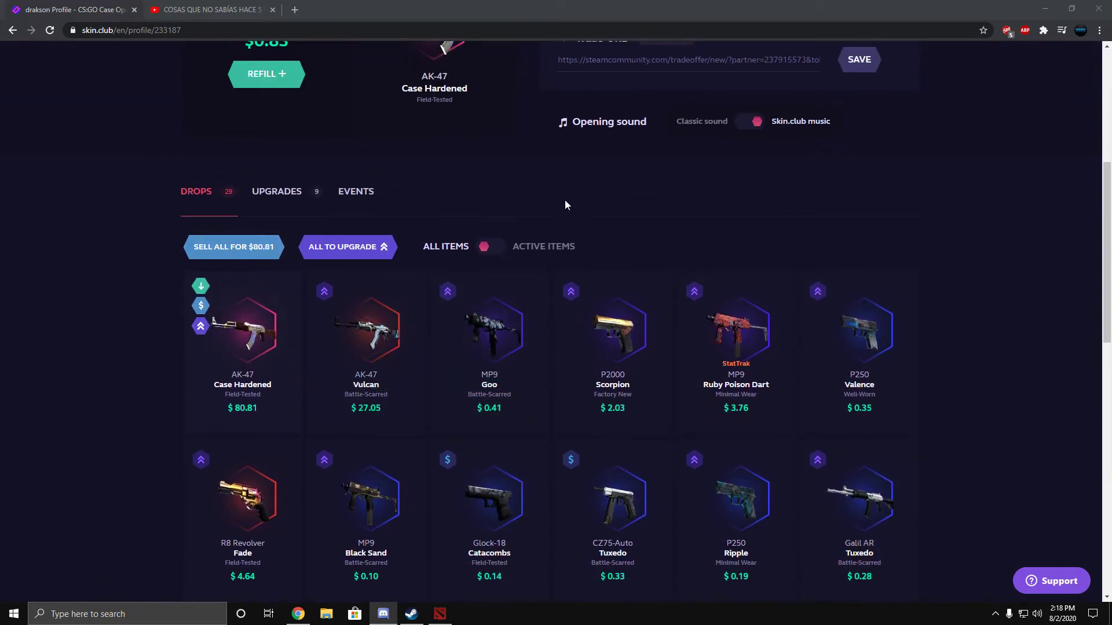
scroll(565, 205, up, 2)
scroll(604, 279, up, 1)
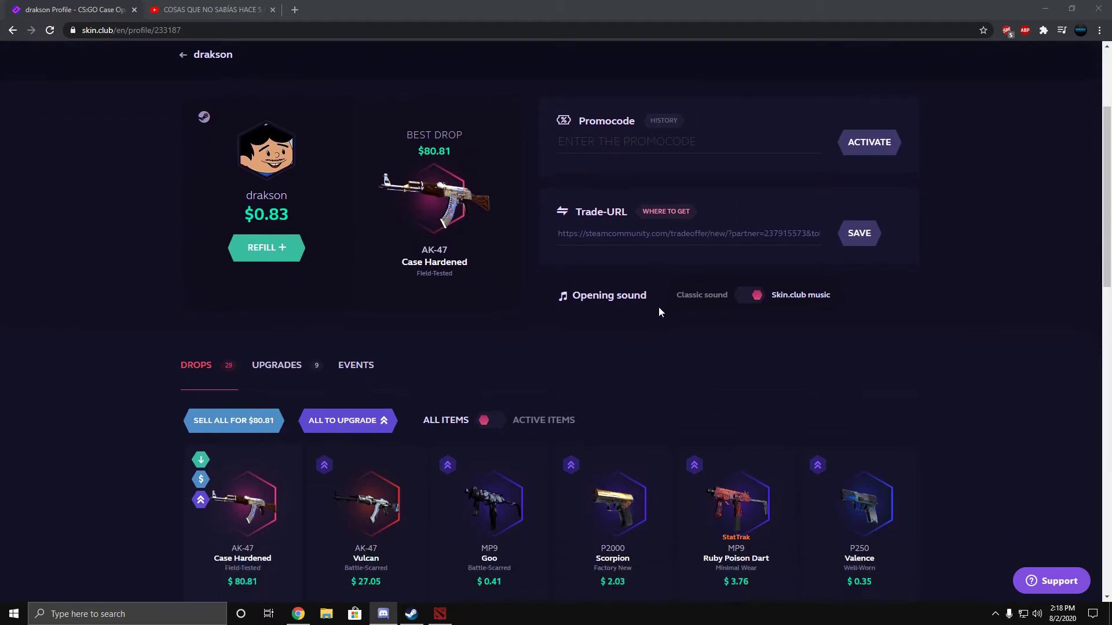
scroll(410, 307, down, 1)
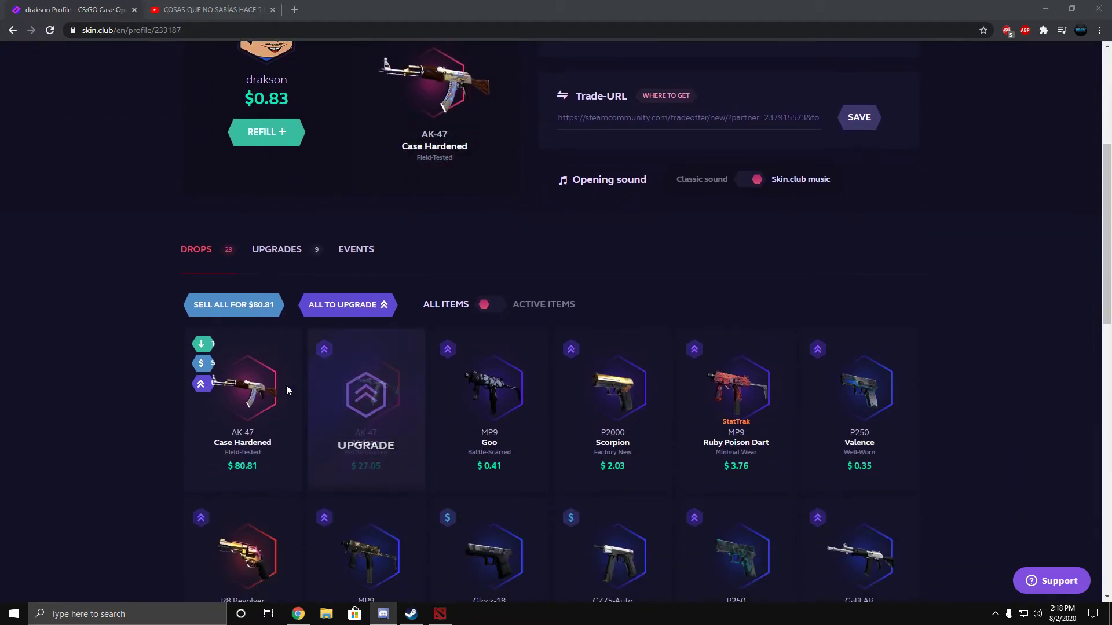
scroll(286, 384, down, 1)
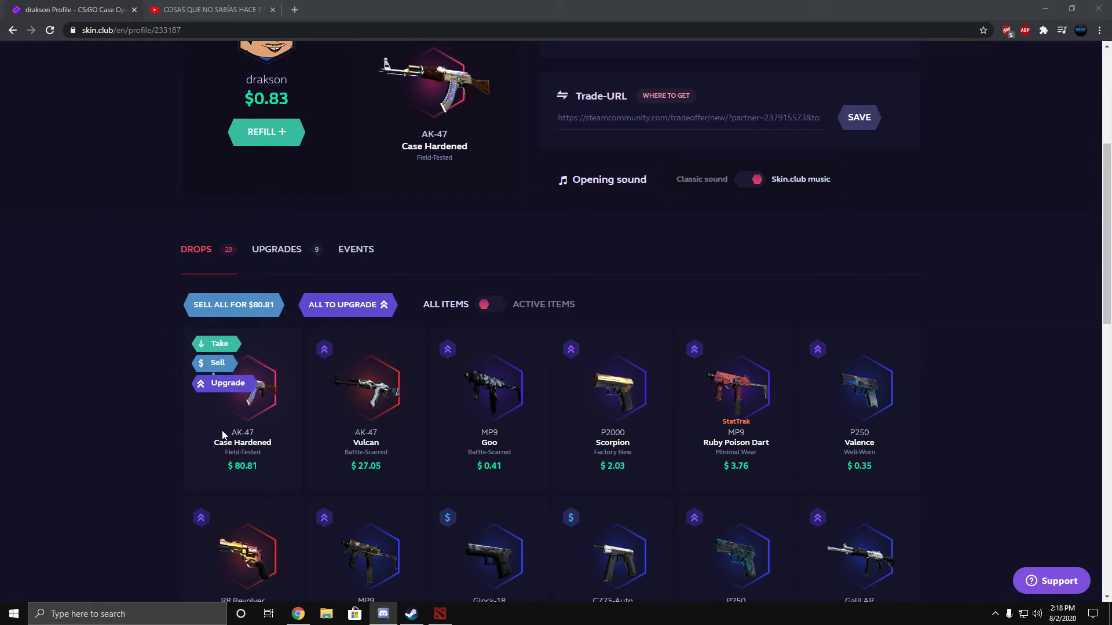
Step: Withdraw the AK-47 Case Hardened to Steam, briefly switching to Dota 2 and back
click(217, 345)
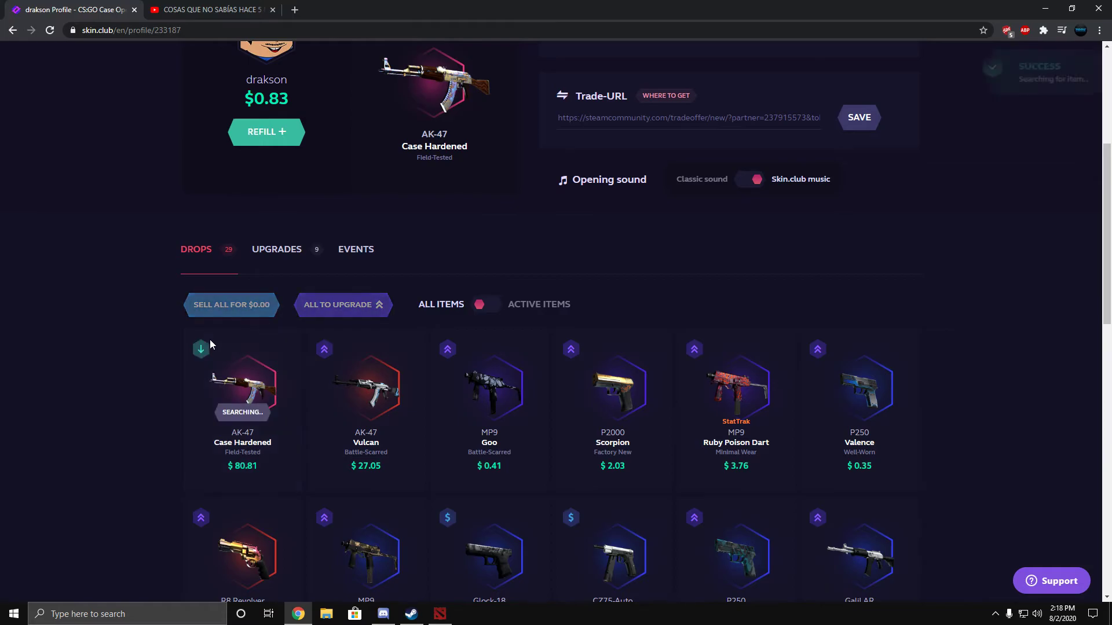
scroll(144, 333, up, 5)
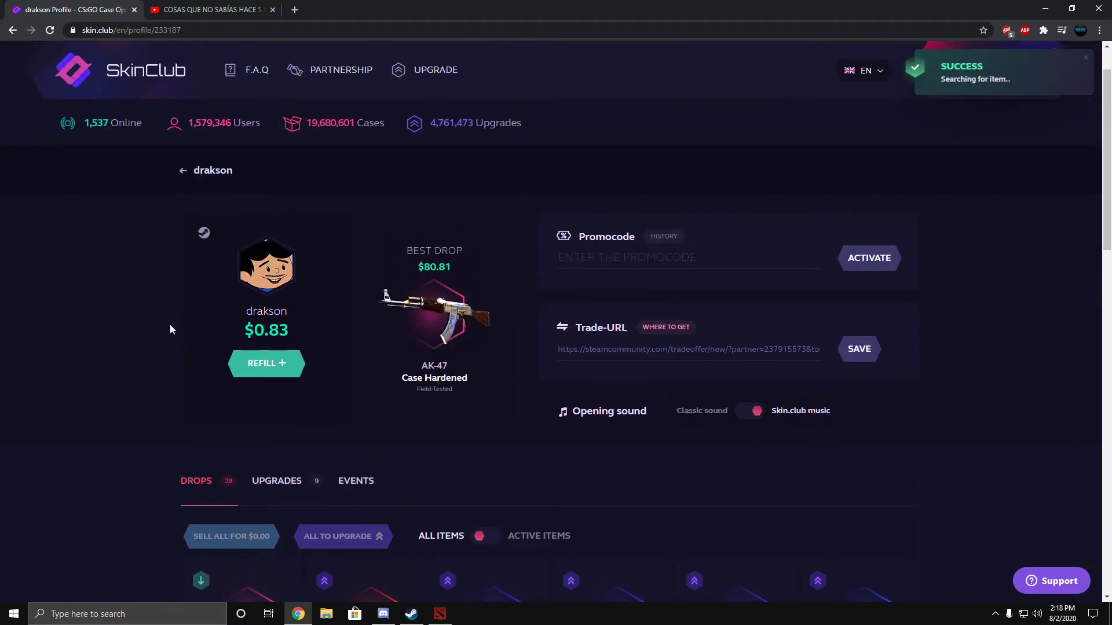
scroll(171, 311, up, 1)
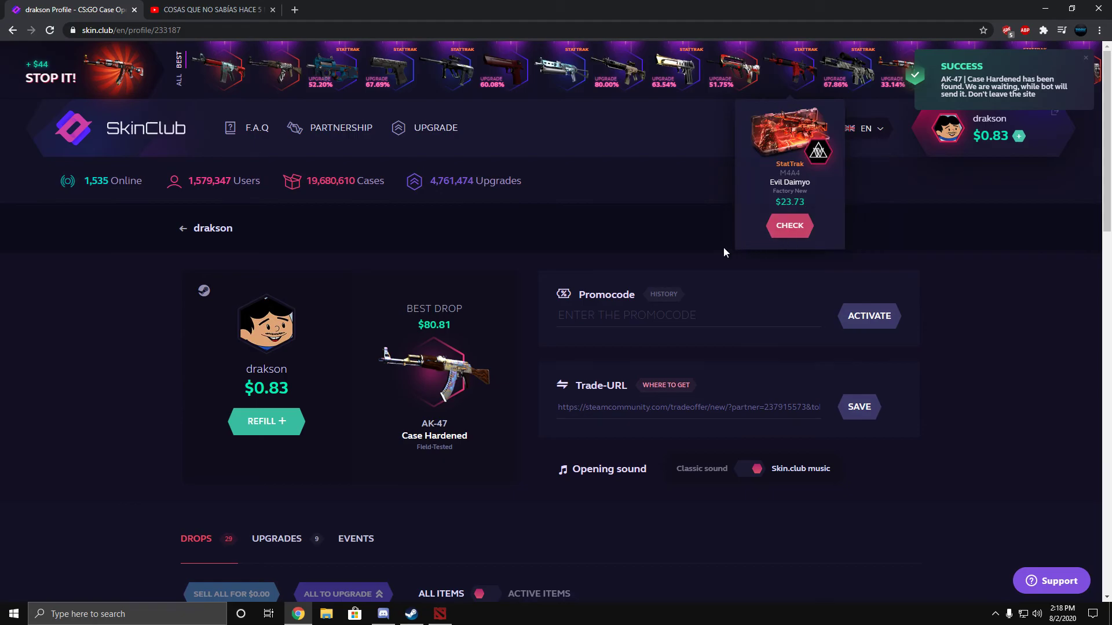
scroll(694, 224, down, 2)
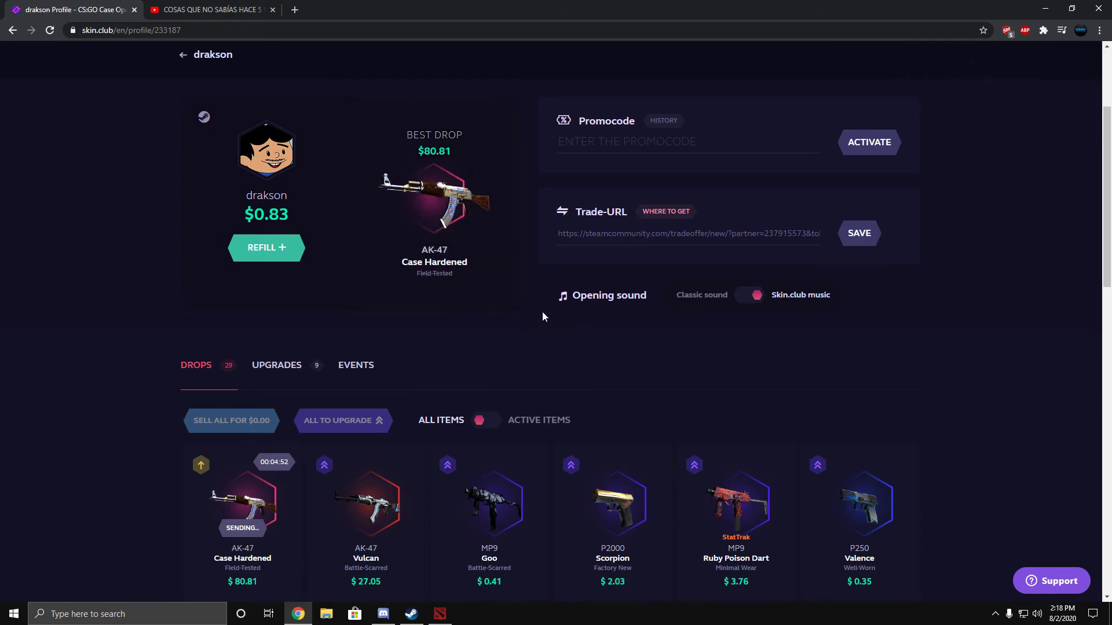
key(alt+Tab)
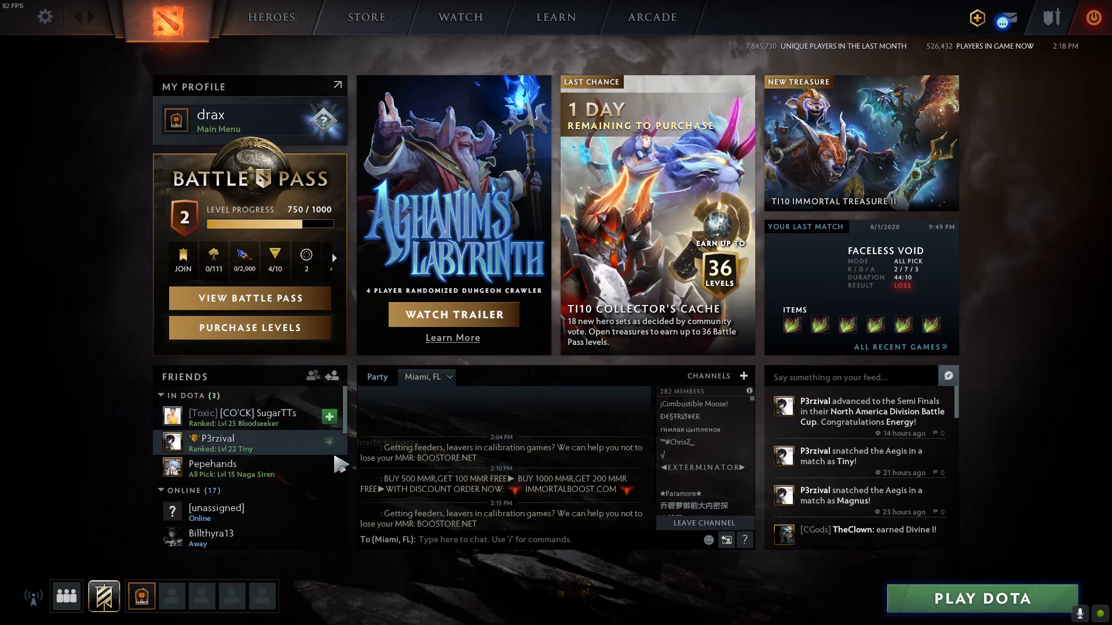
key(alt+Tab)
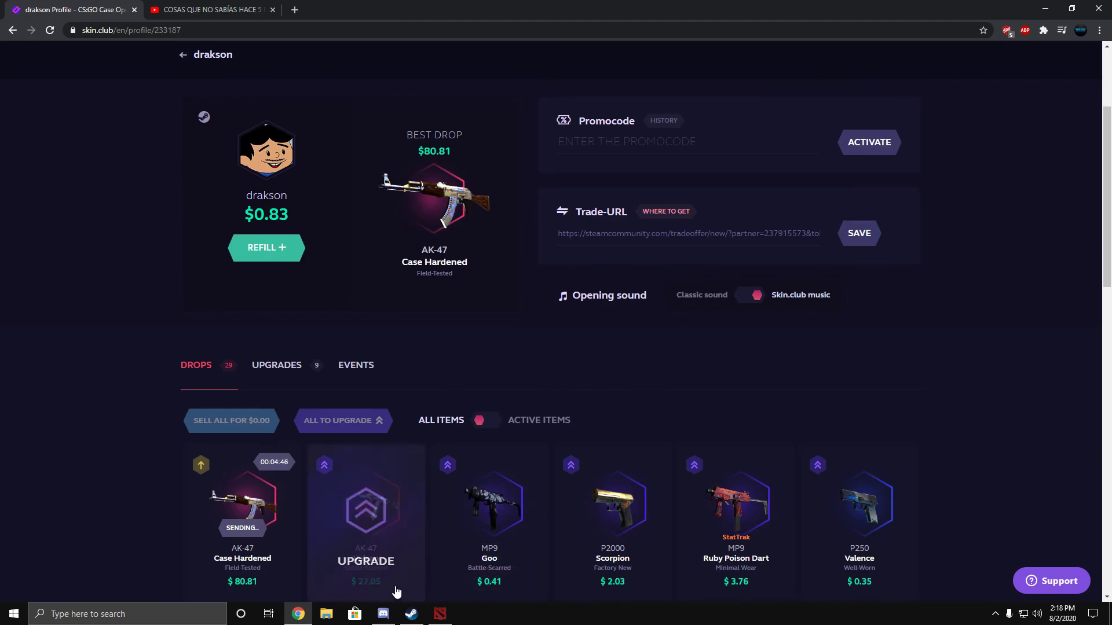
Step: Bring up the Steam client and recheck its notifications for the incoming AK-47
click(410, 614)
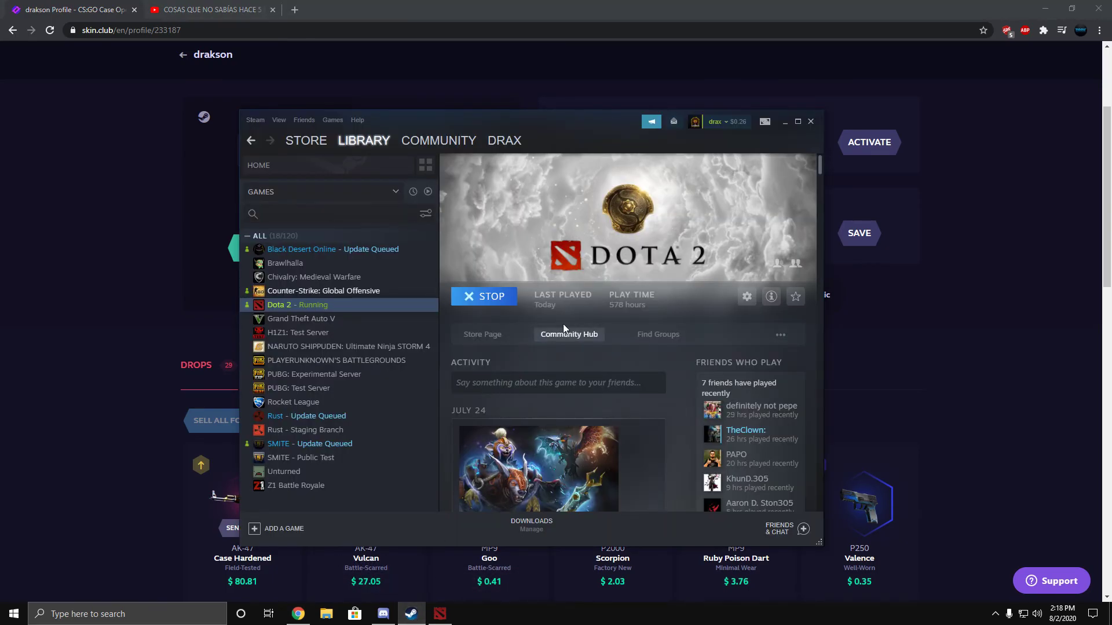
click(674, 121)
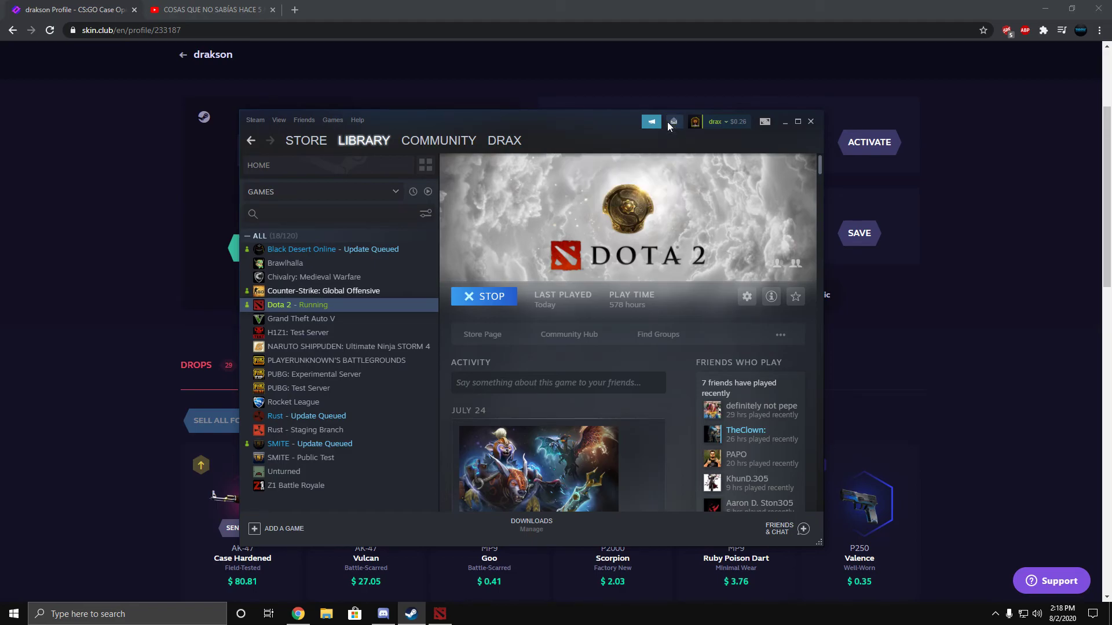
click(669, 121)
click(674, 123)
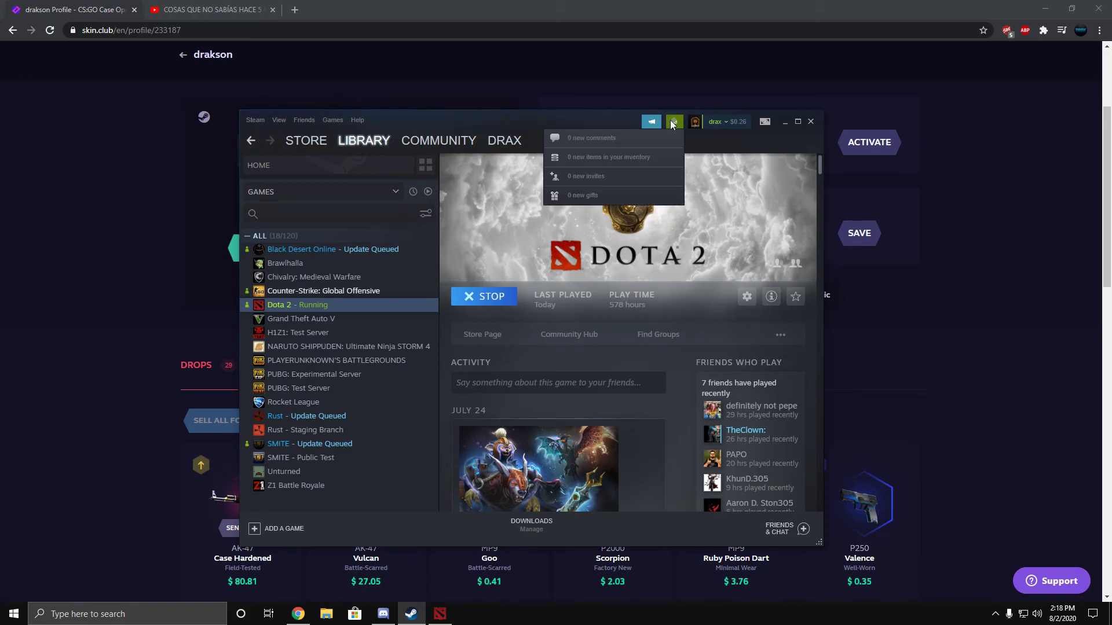
click(672, 123)
click(673, 123)
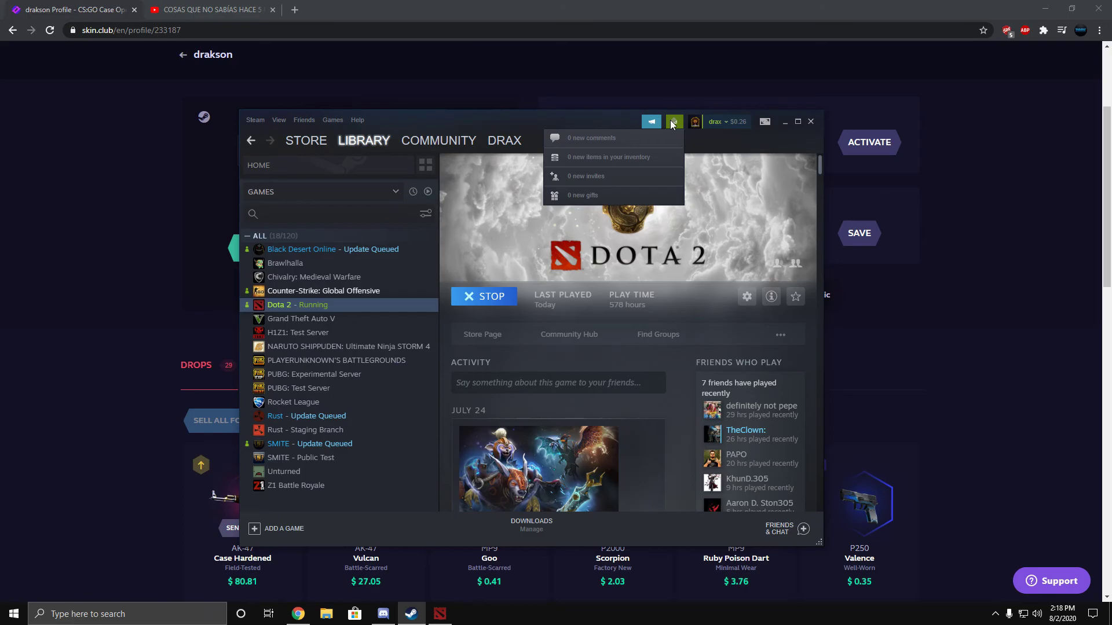